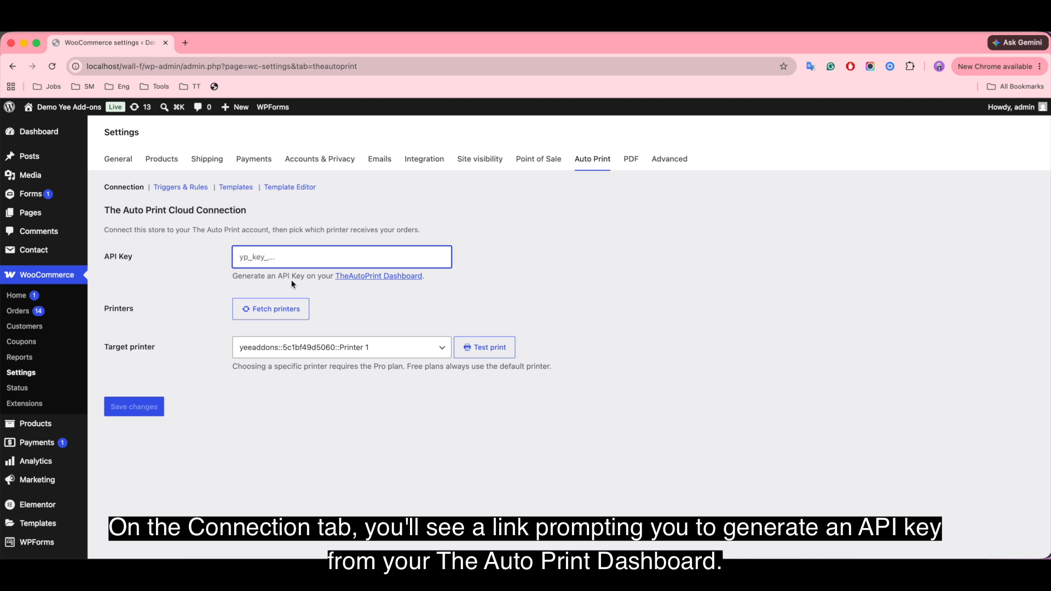
Open the TheAutoPrint dashboard from the connection settings and generate an API key named yeeprint.
click(372, 276)
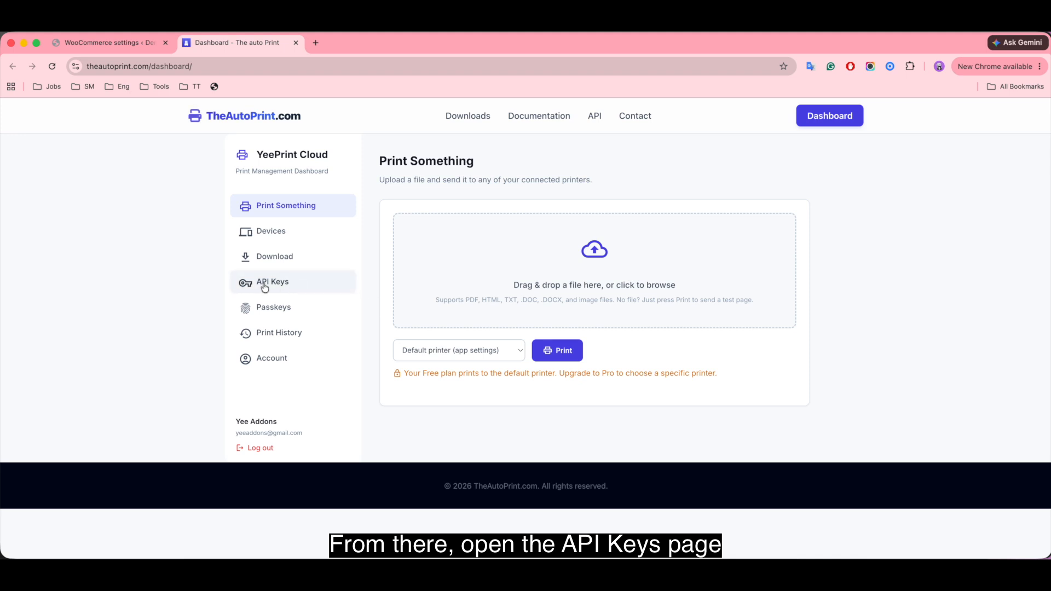
click(295, 283)
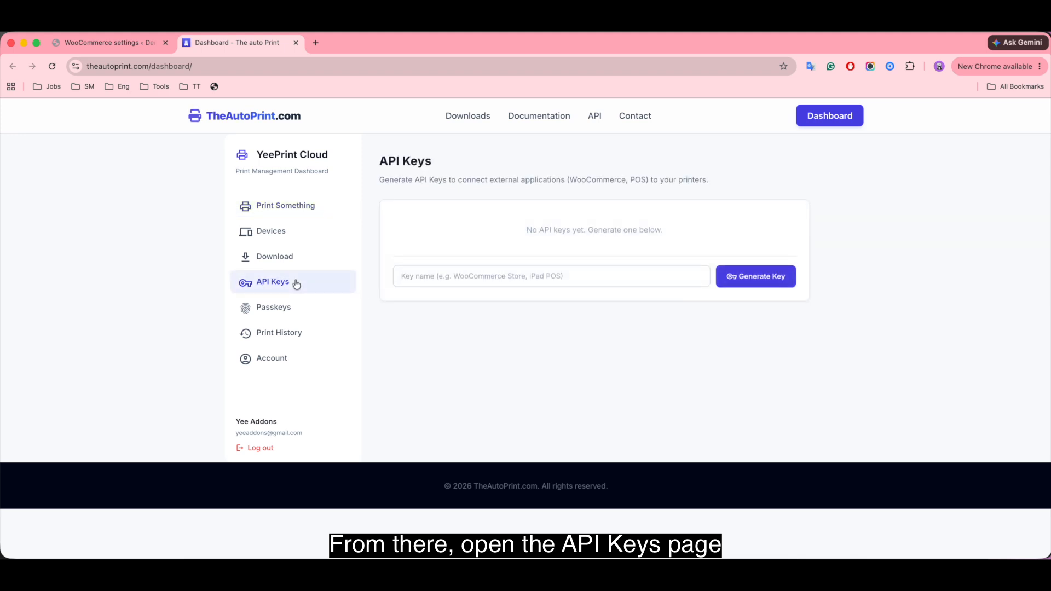
click(539, 279)
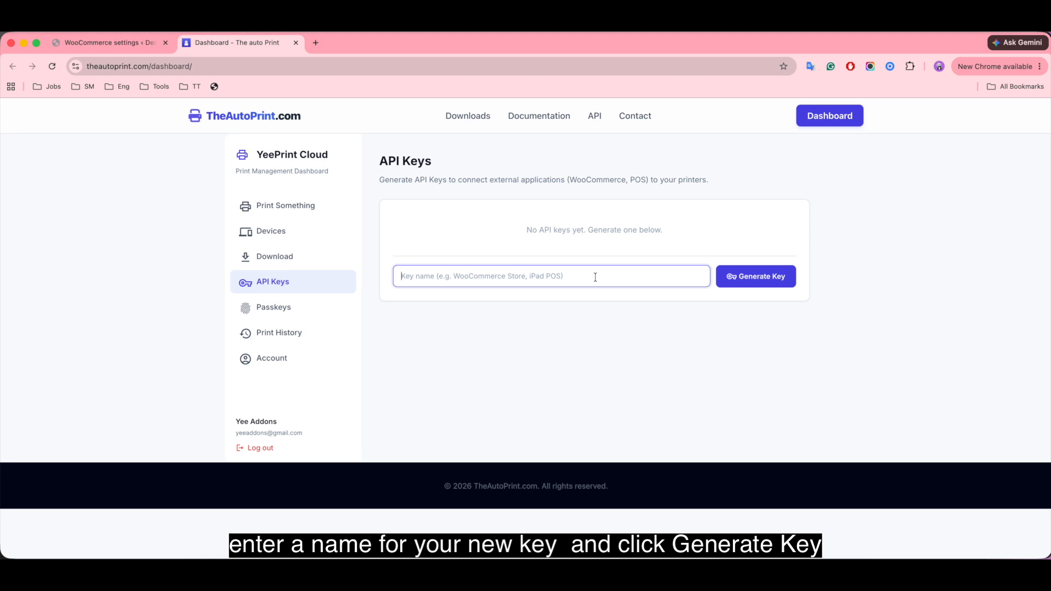
text(yeeprint)
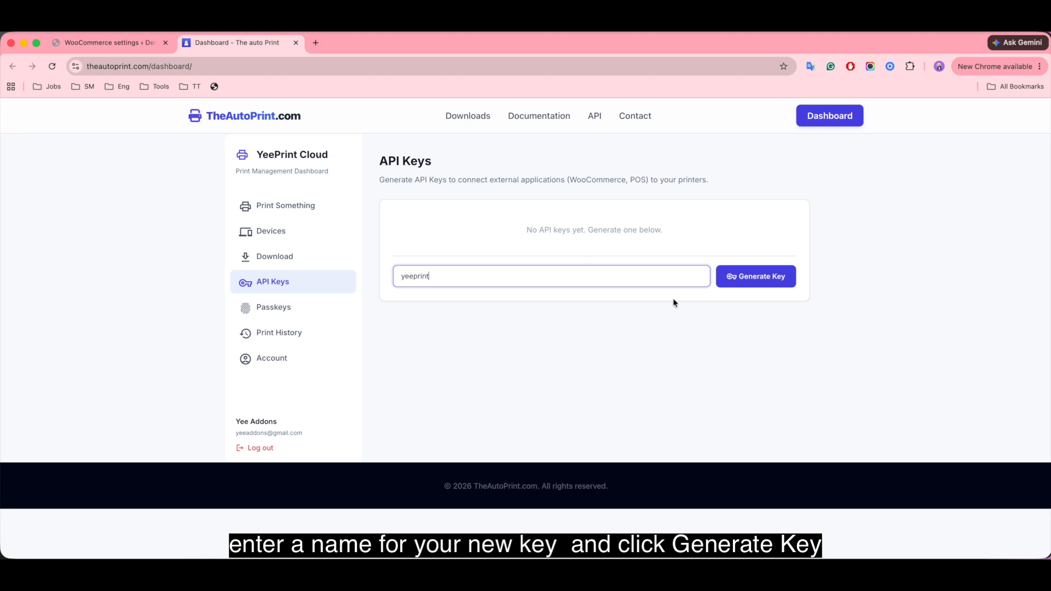
click(761, 280)
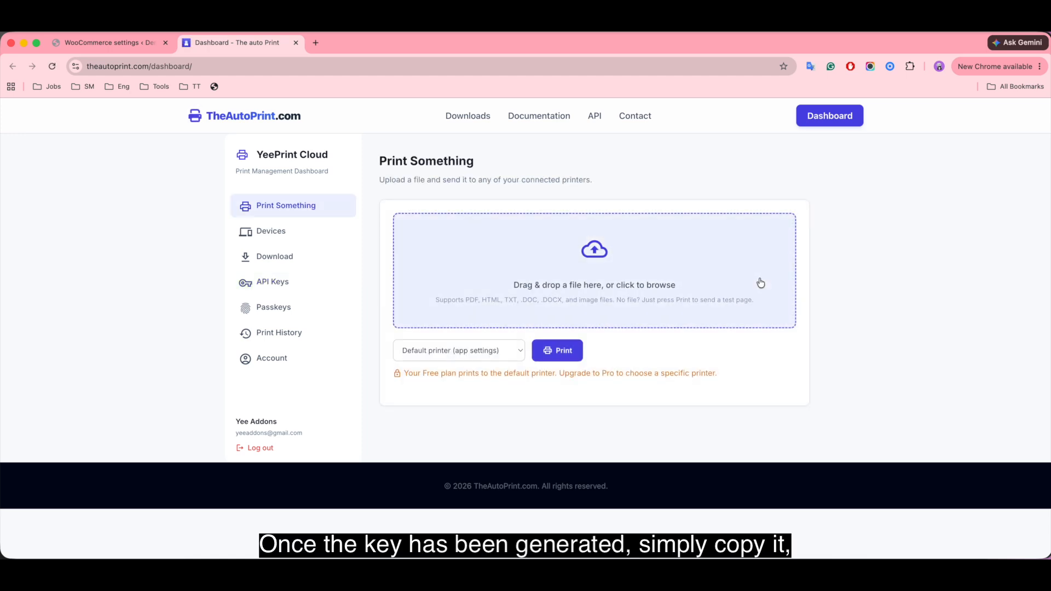
Copy the generated yeeprint API key into the API Key field of the WooCommerce Auto Print connection settings and save the changes.
click(324, 282)
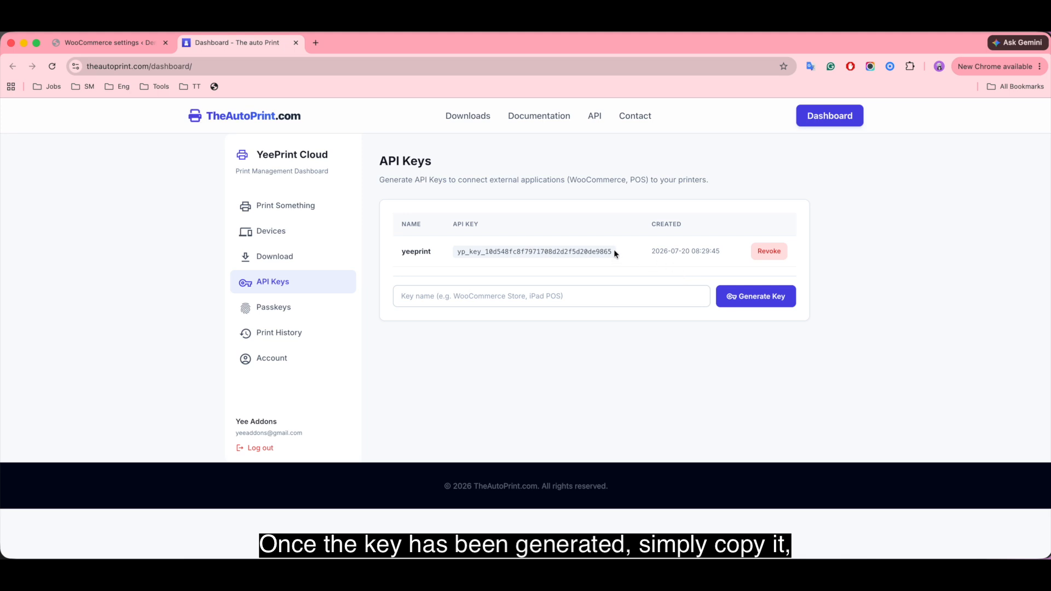
drag(613, 252, 456, 254)
key(super+c)
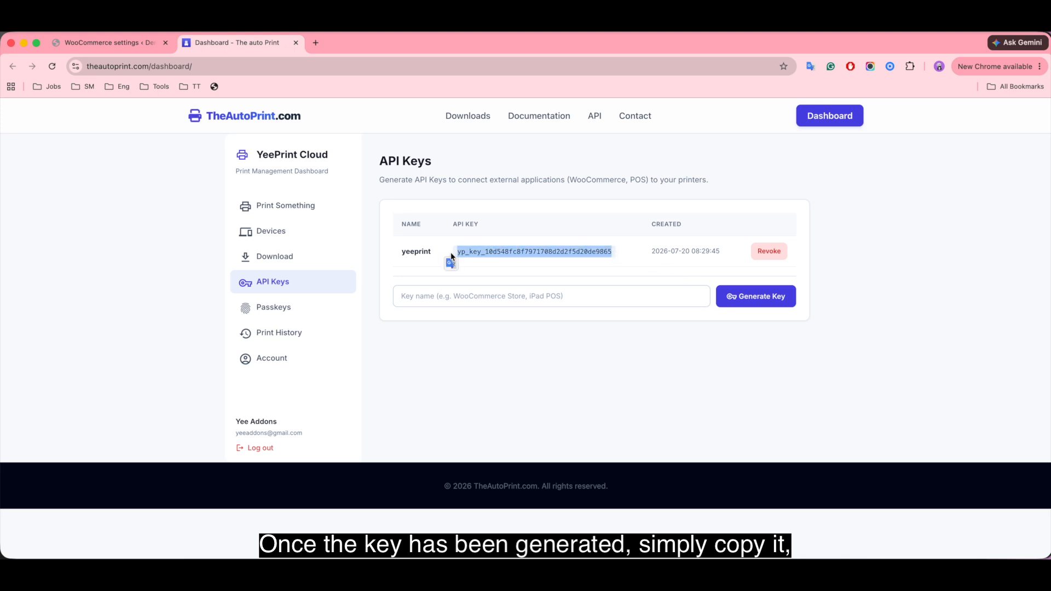
click(131, 41)
click(277, 257)
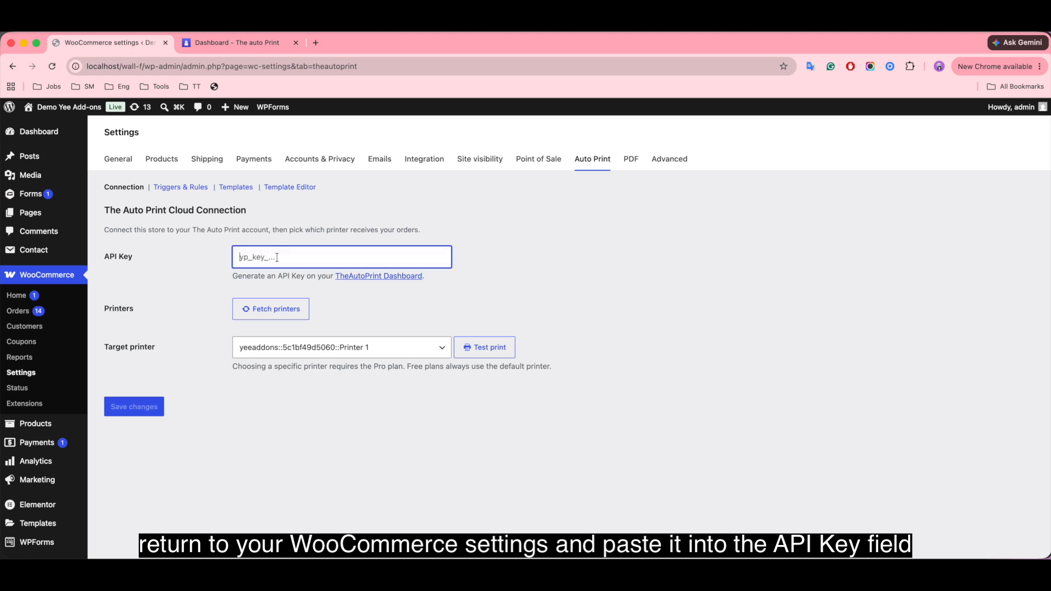
key(super+v)
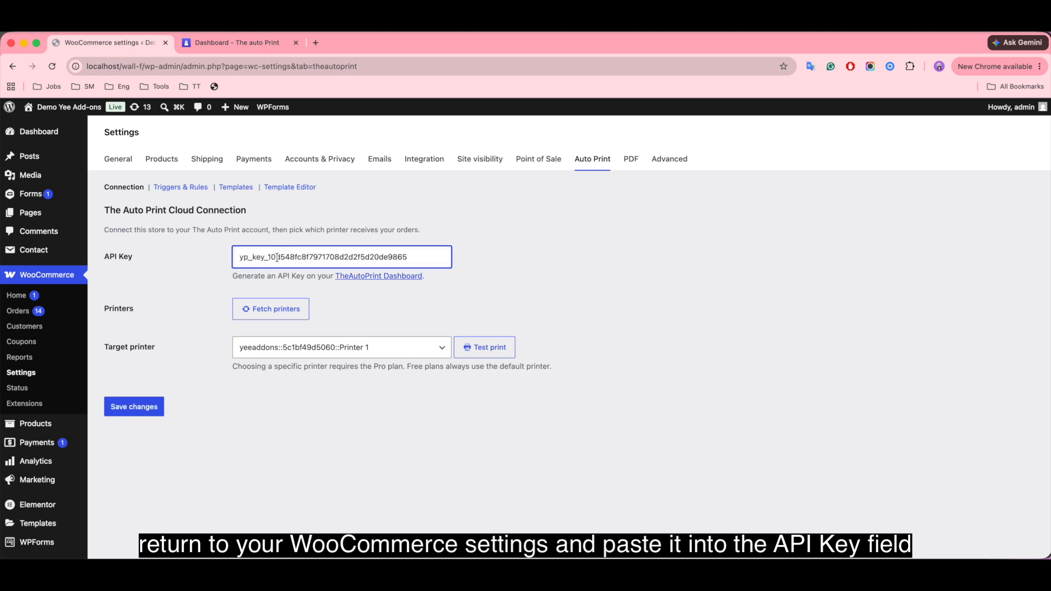
click(138, 408)
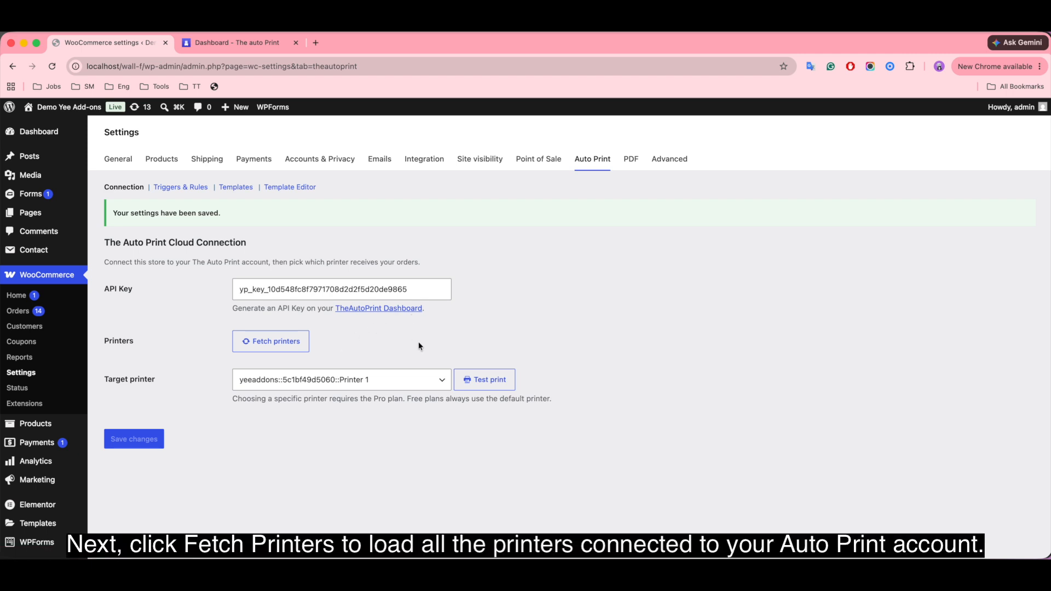
Fetch the printers connected to the Auto Print account and select Printer 1 as the target printer.
click(276, 345)
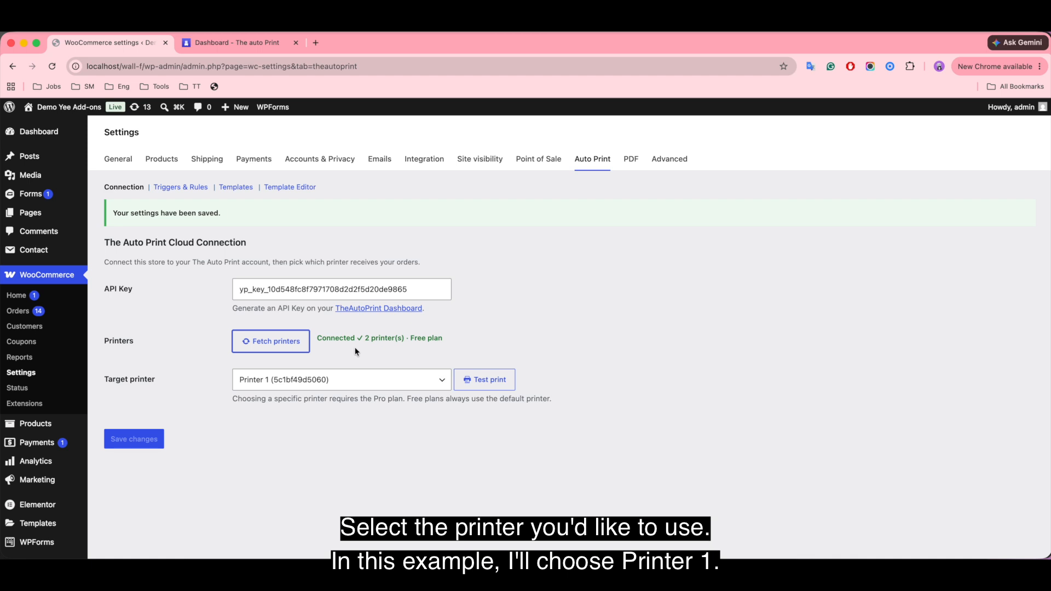
click(394, 380)
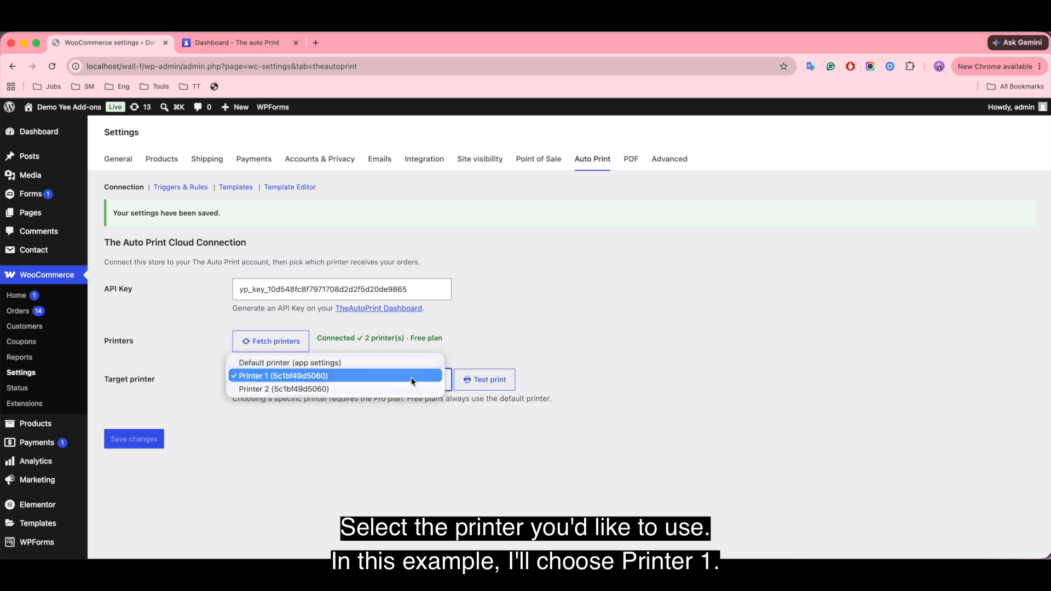
click(411, 376)
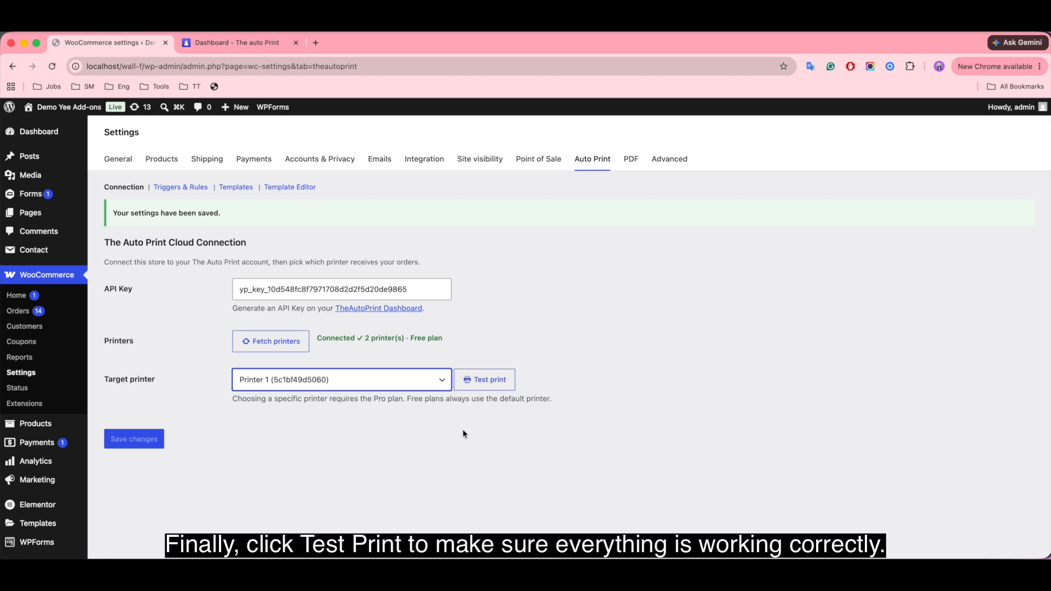
Send a test print to Printer 1 and check its job in the printer queue window.
click(488, 385)
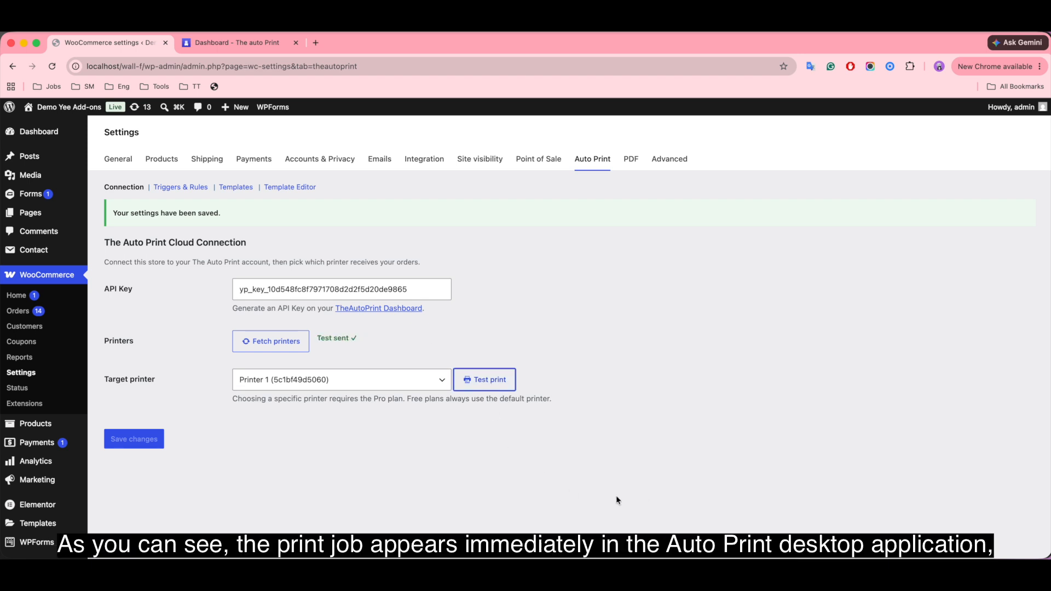
key(super+Tab)
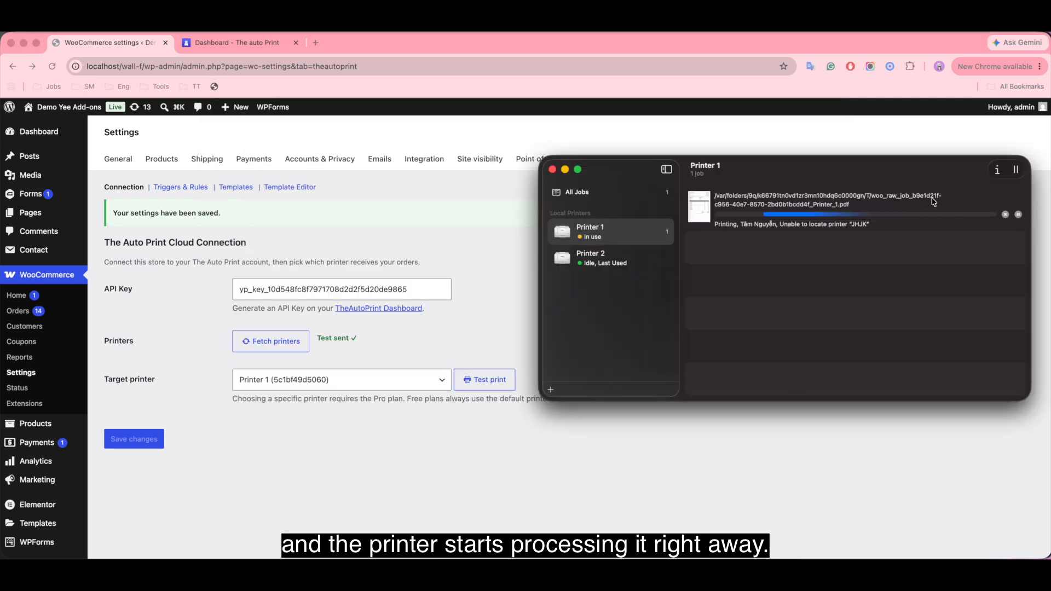
click(552, 170)
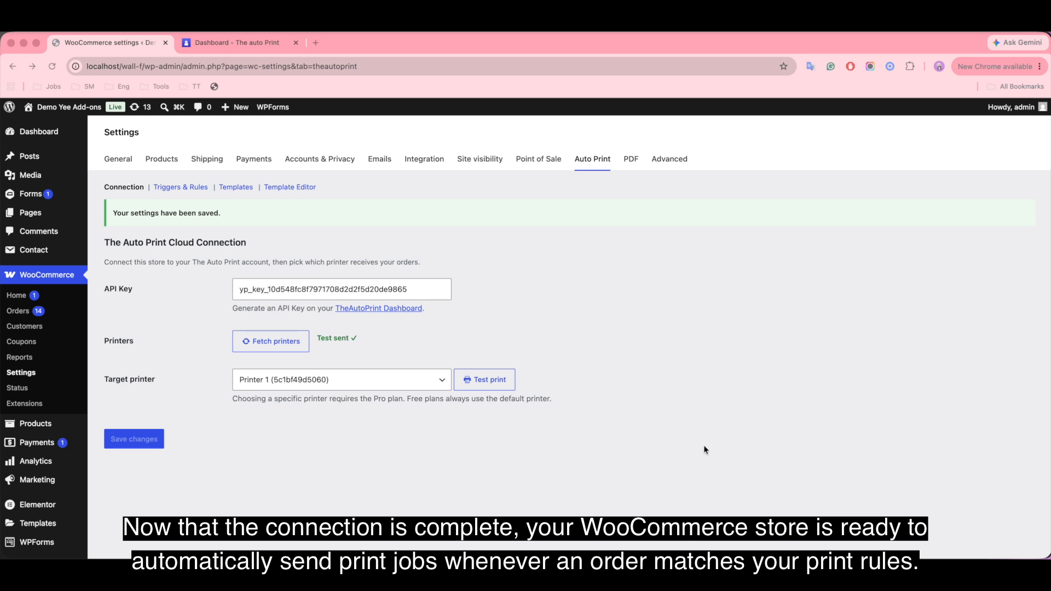
Open the Default Auto Print trigger and examine its order status, target printer and print template options.
click(174, 189)
click(172, 186)
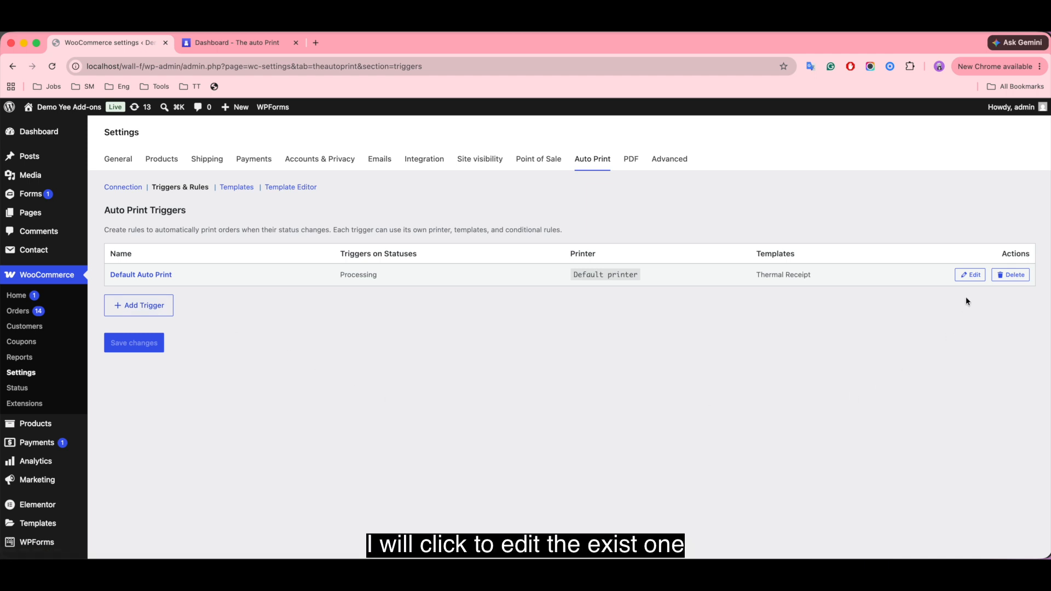
click(970, 274)
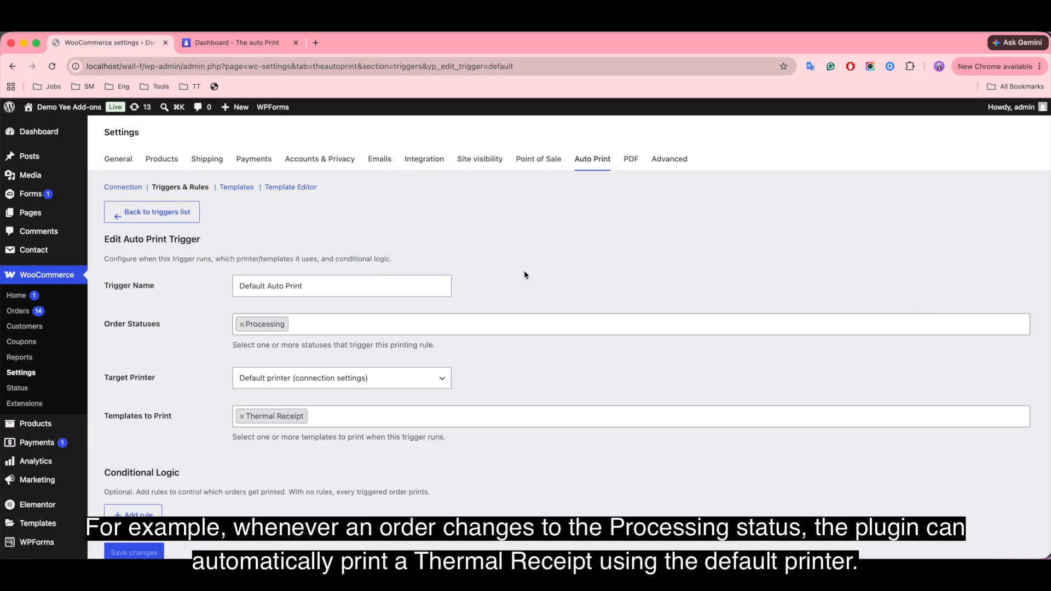
click(391, 326)
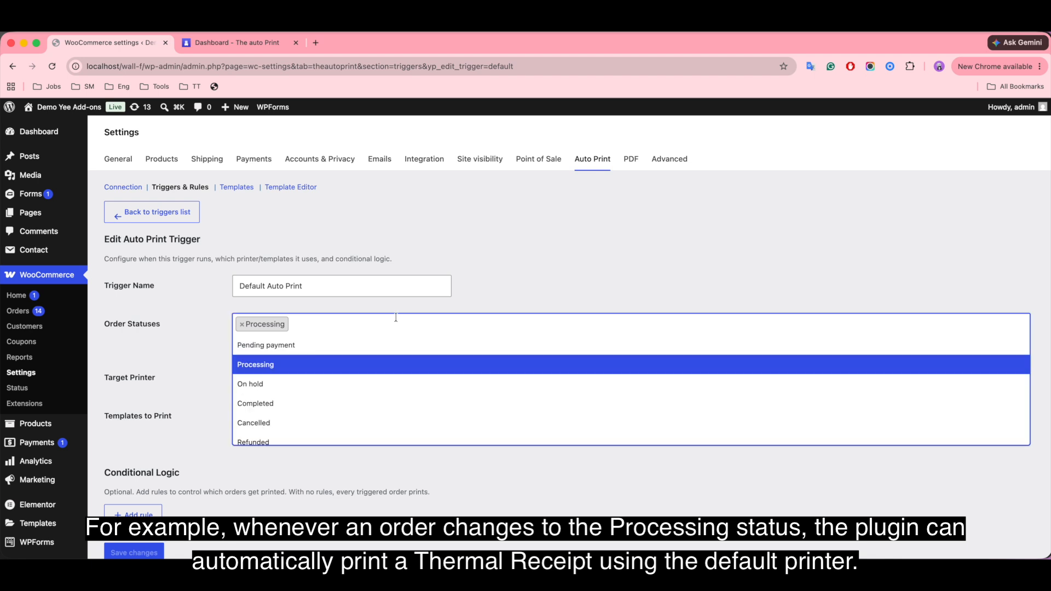
click(480, 306)
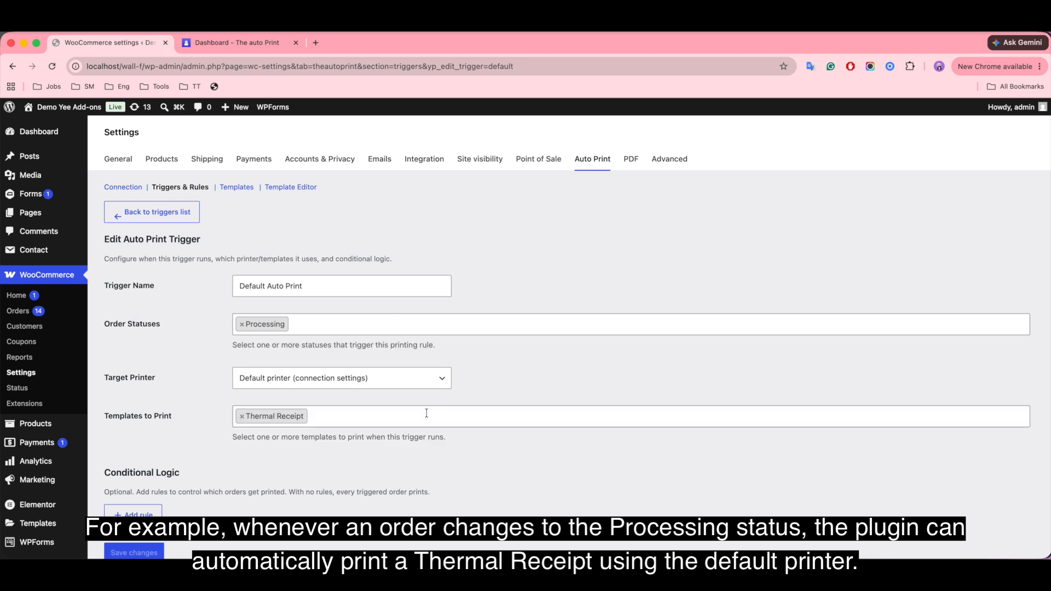
click(353, 377)
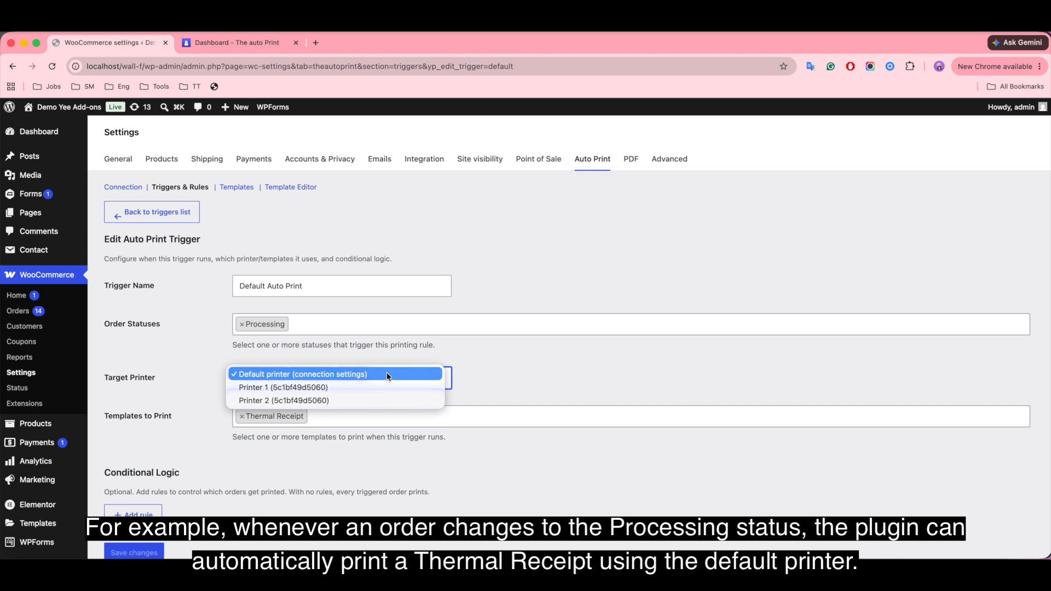
click(531, 371)
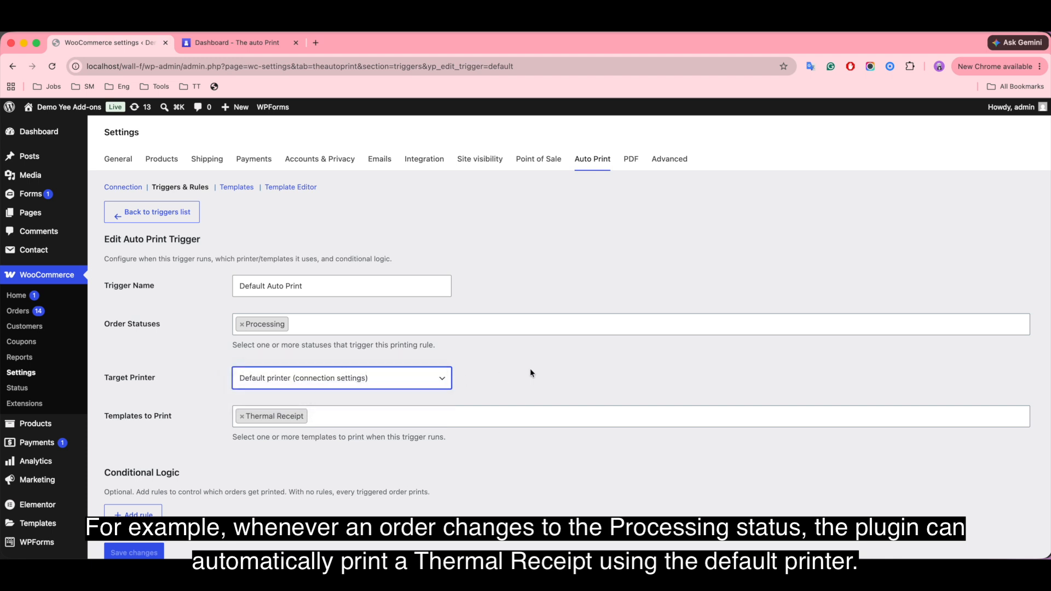
click(378, 414)
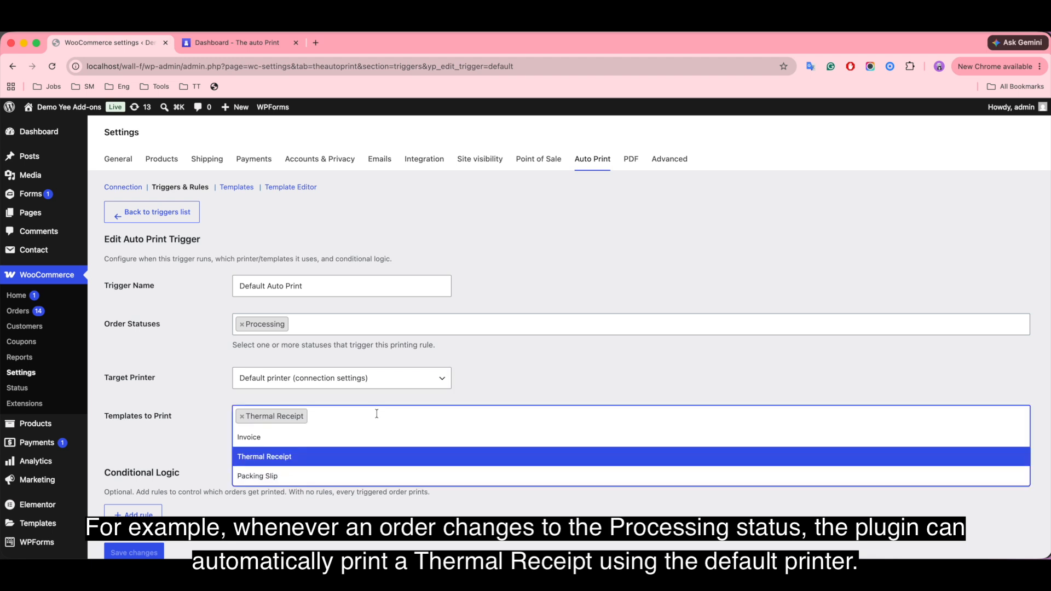
click(516, 376)
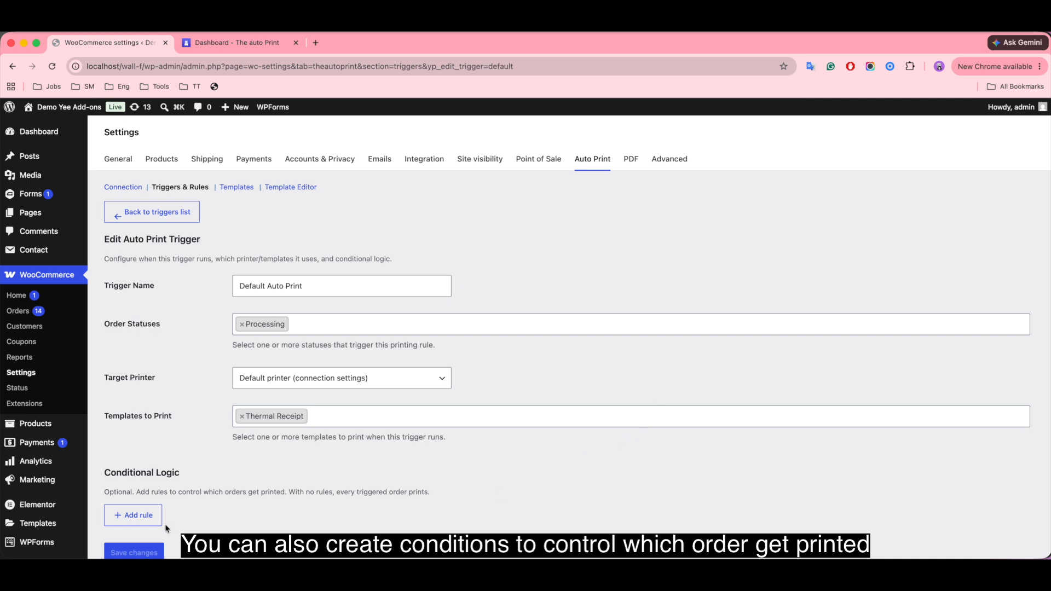
Add a blank conditional logic rule to the trigger and examine its field, operator and value options.
click(148, 518)
scroll(616, 461, down, 3)
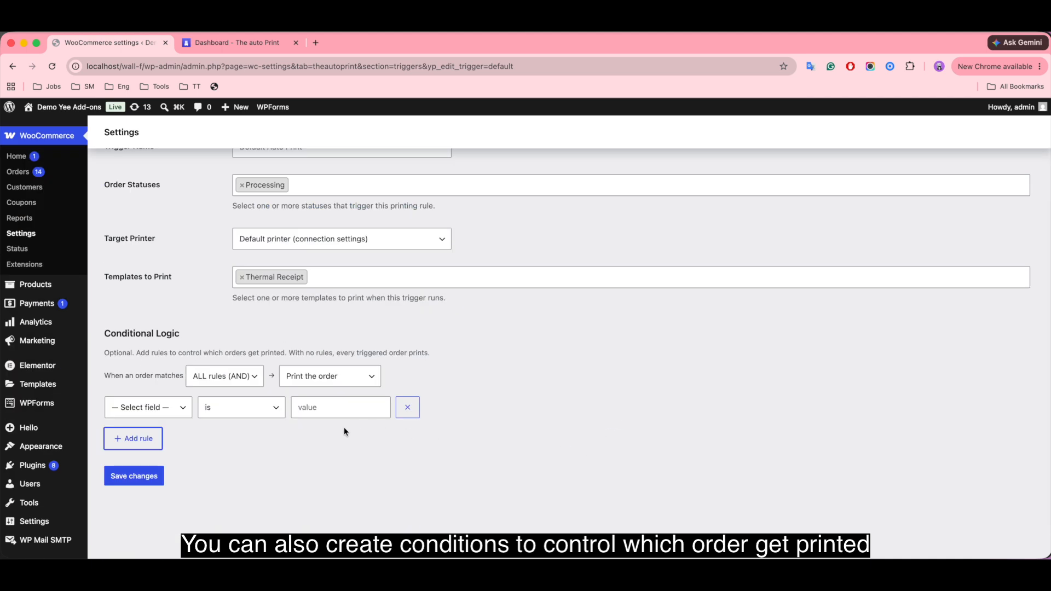
click(157, 409)
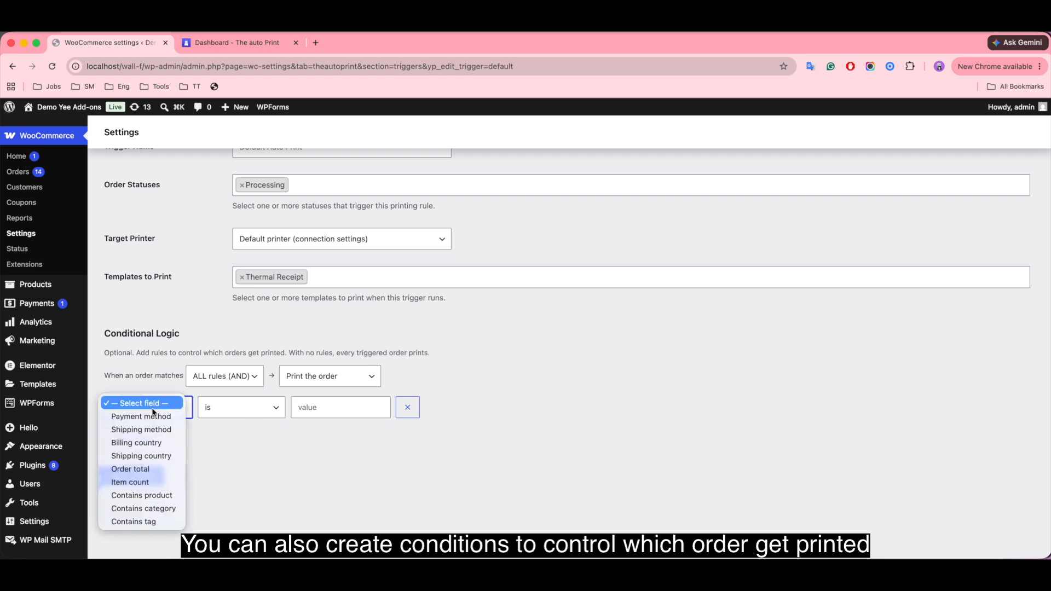
click(158, 410)
click(241, 407)
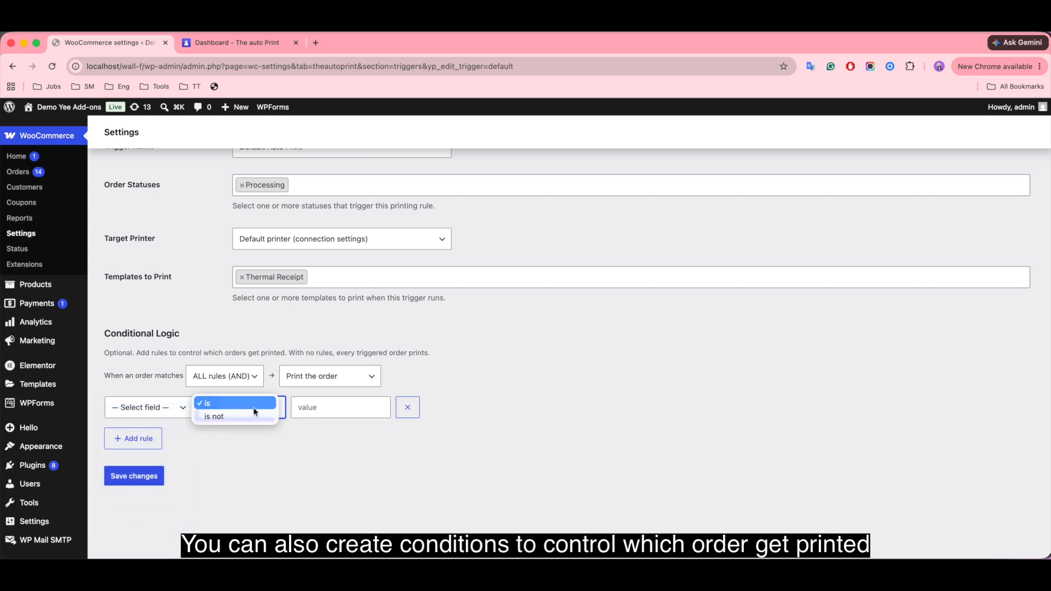
click(253, 411)
click(307, 411)
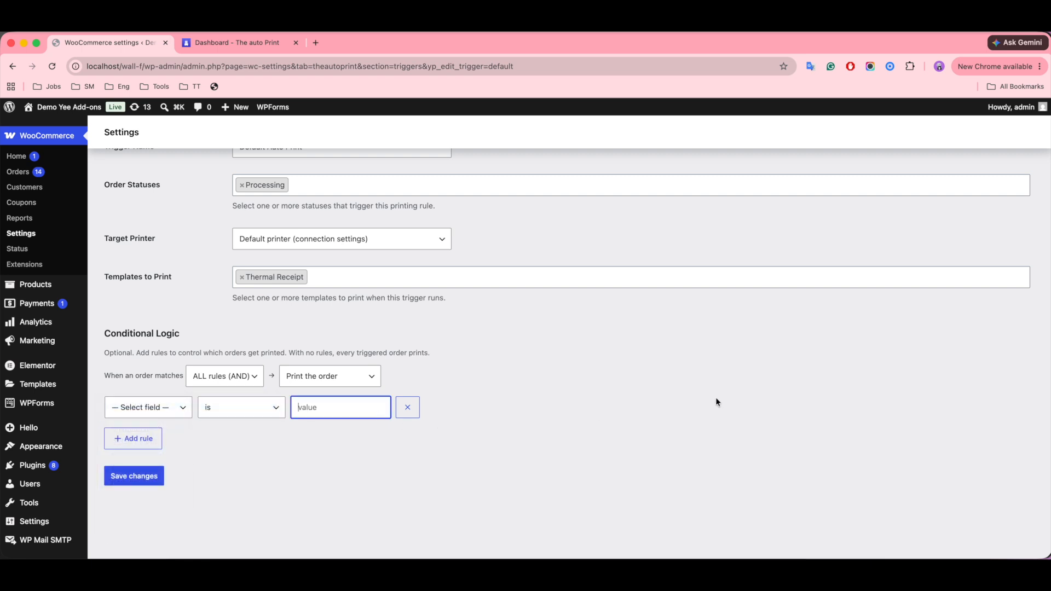
Go to the print templates and open the Invoice template's content for editing.
scroll(723, 406, up, 3)
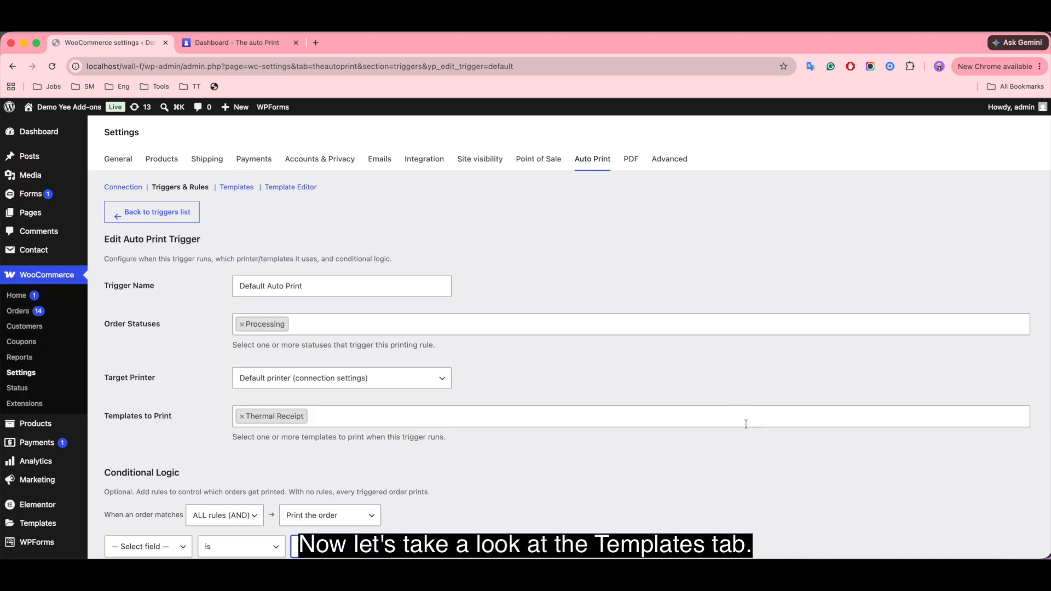
click(239, 188)
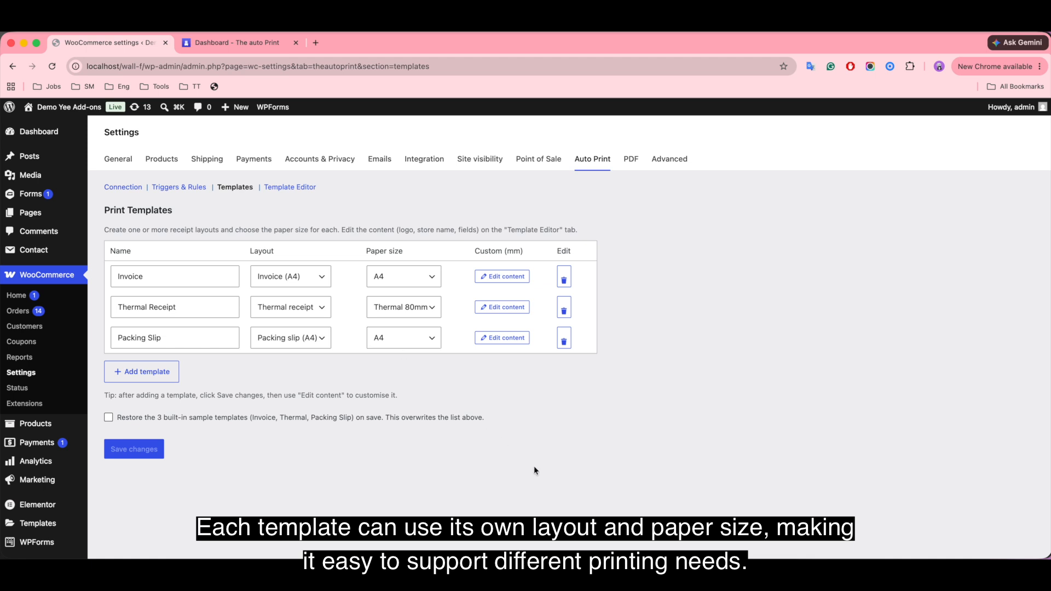
click(506, 279)
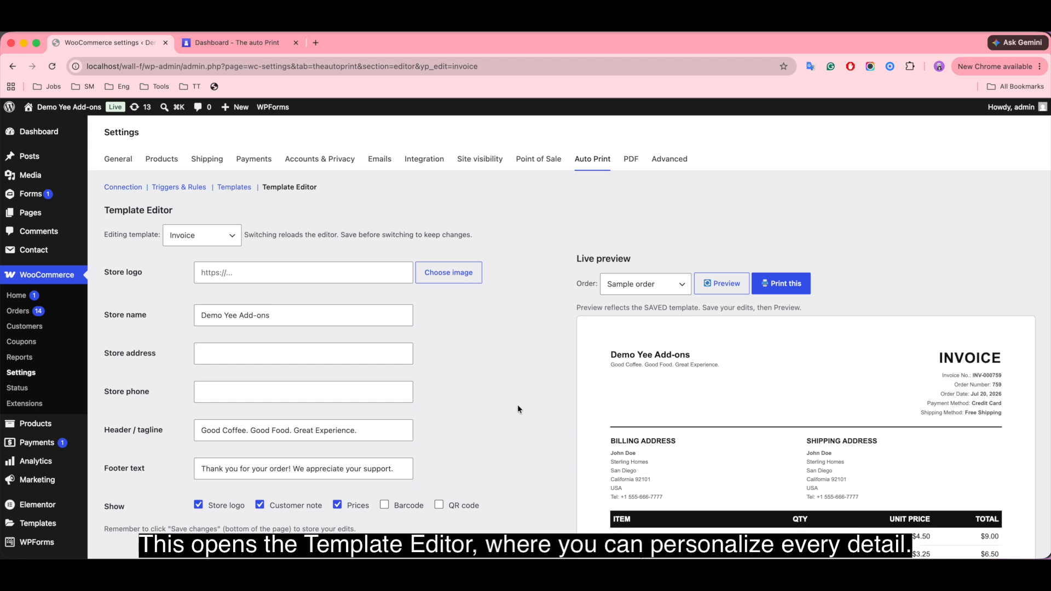
Examine the Invoice template's editable fields: template choice, store logo, name, address, phone, header tagline and footer text.
scroll(521, 412, down, 1)
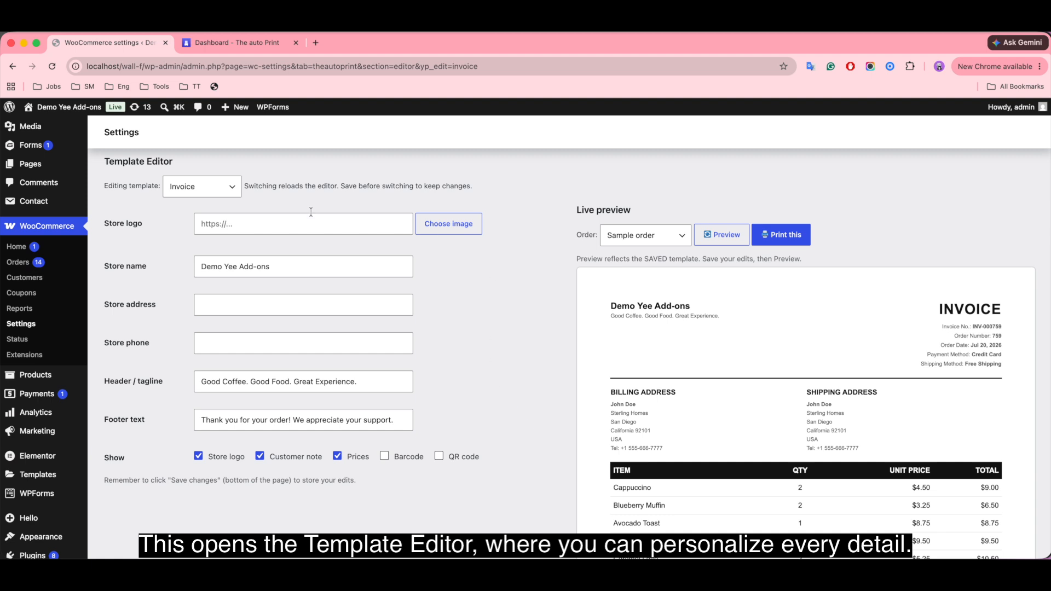
click(197, 186)
click(226, 187)
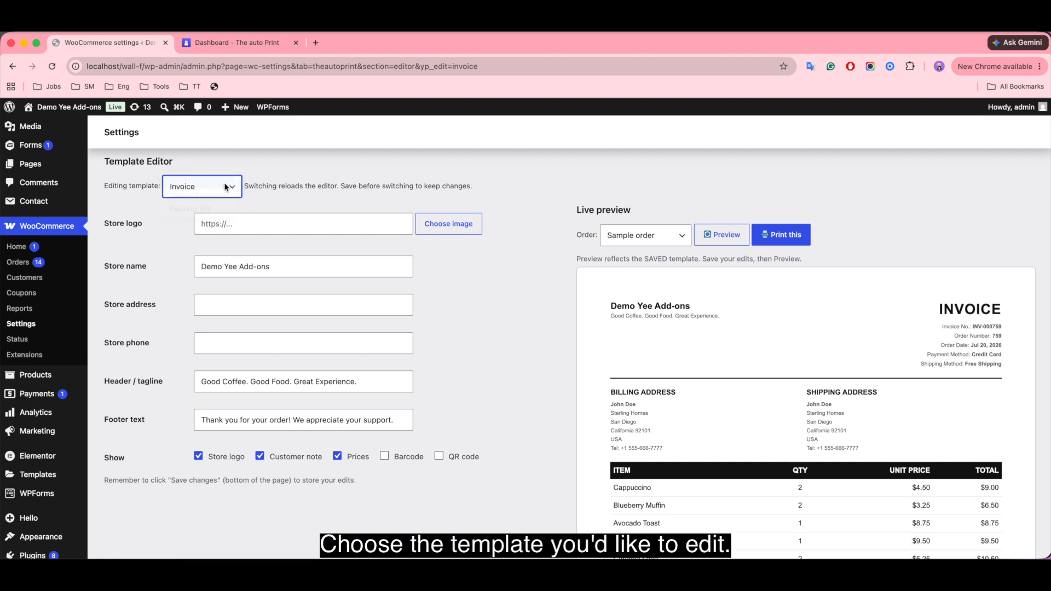
click(388, 221)
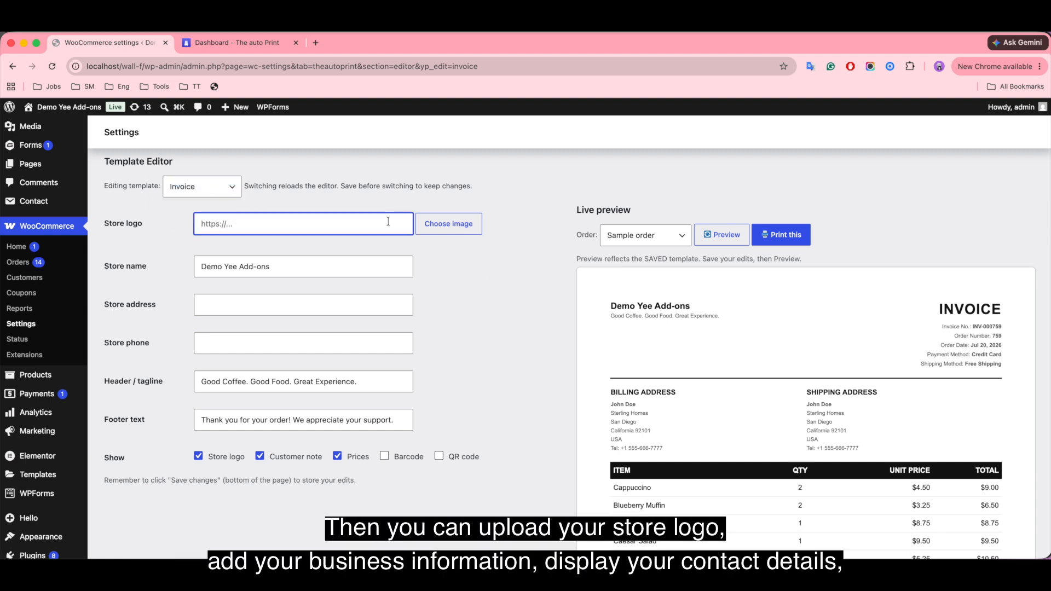
click(330, 261)
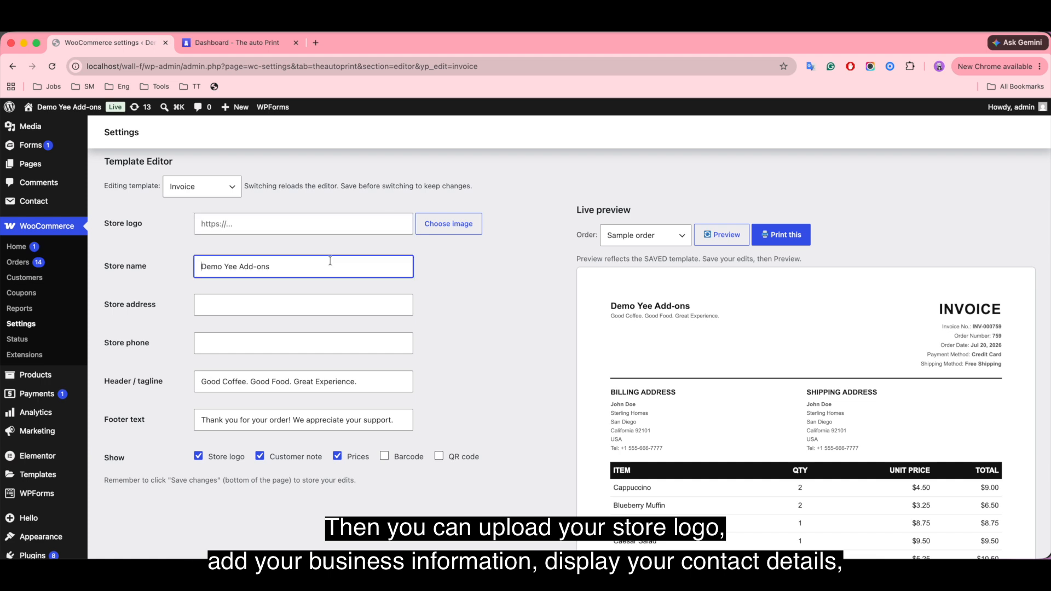
click(257, 305)
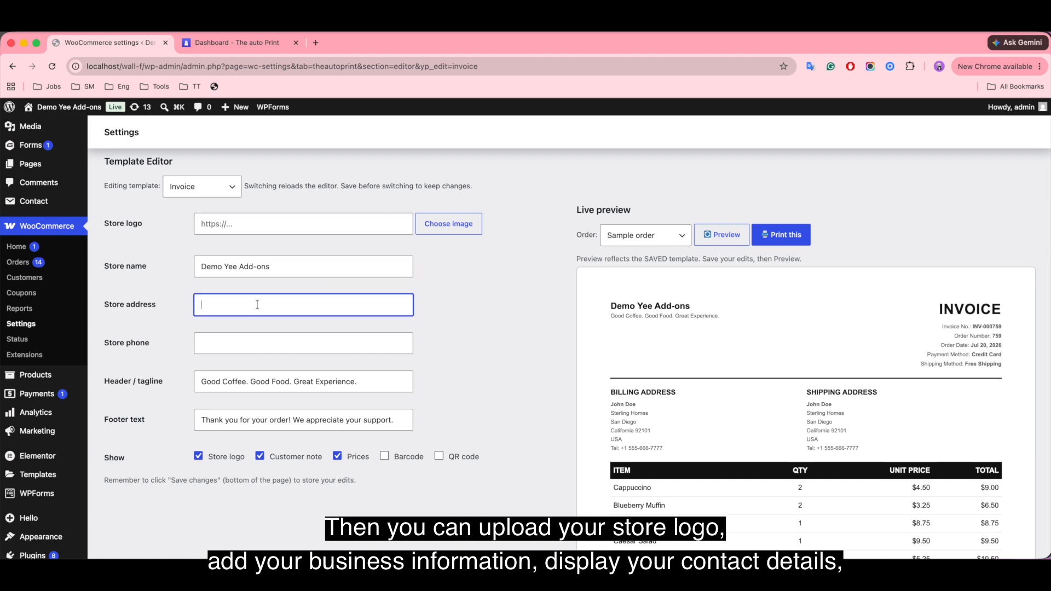
click(229, 347)
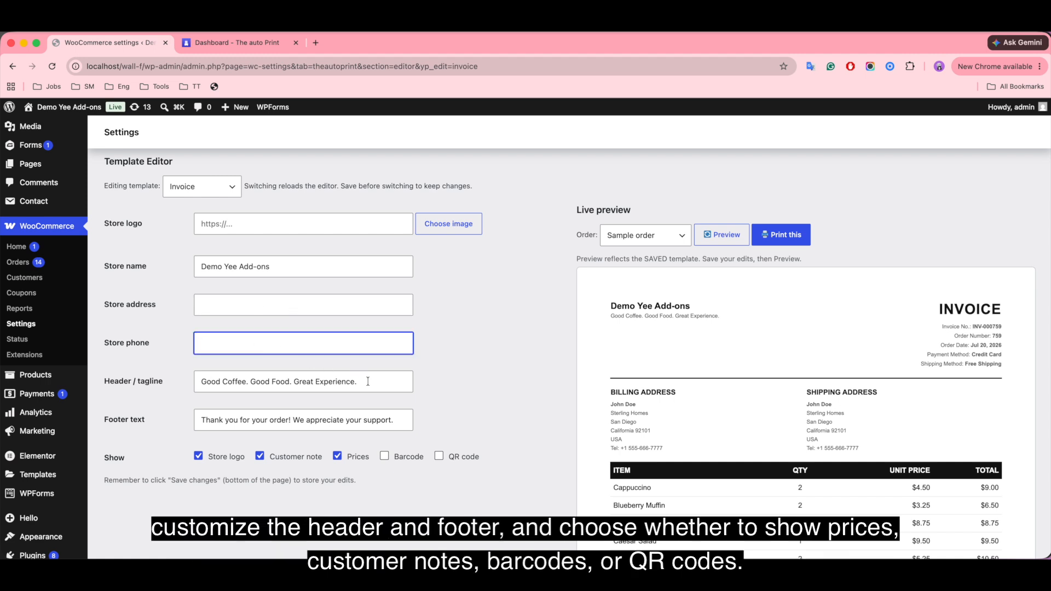
click(386, 383)
click(400, 419)
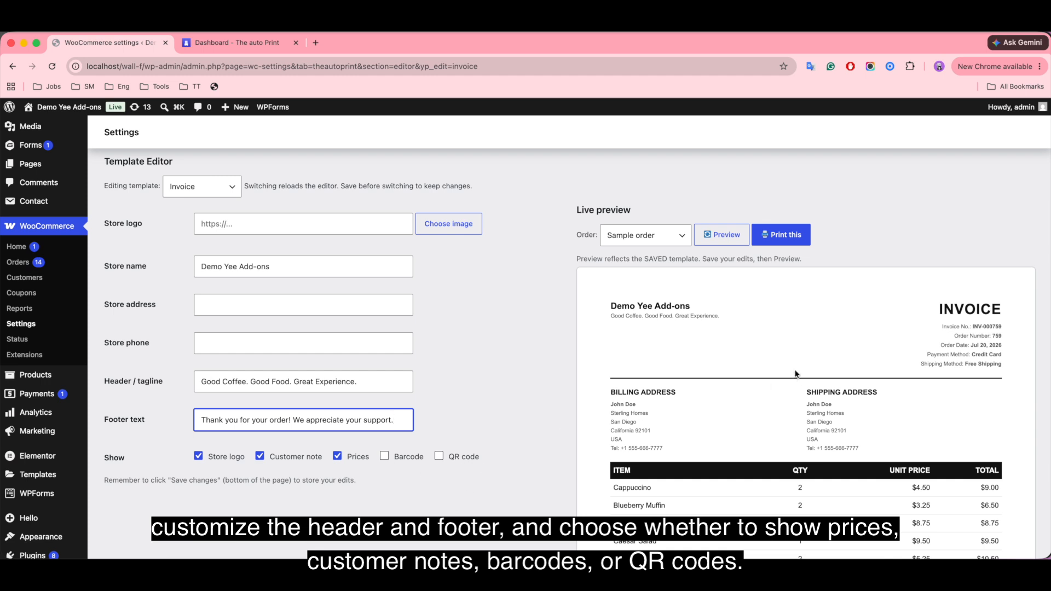
Preview the saved Invoice template with the sample order and review the whole invoice from header to footer.
click(734, 237)
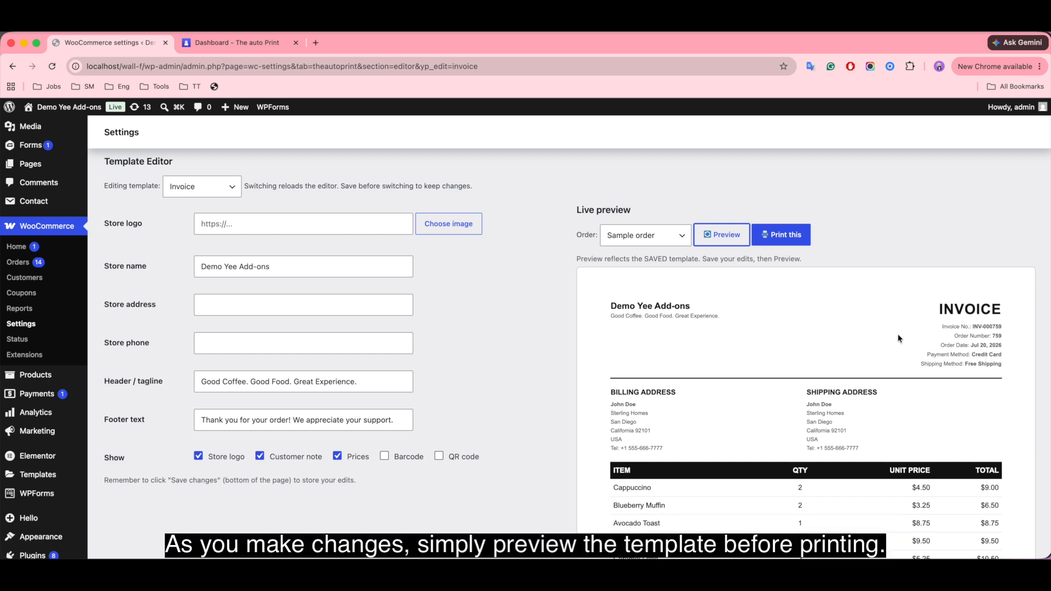
scroll(926, 356, down, 8)
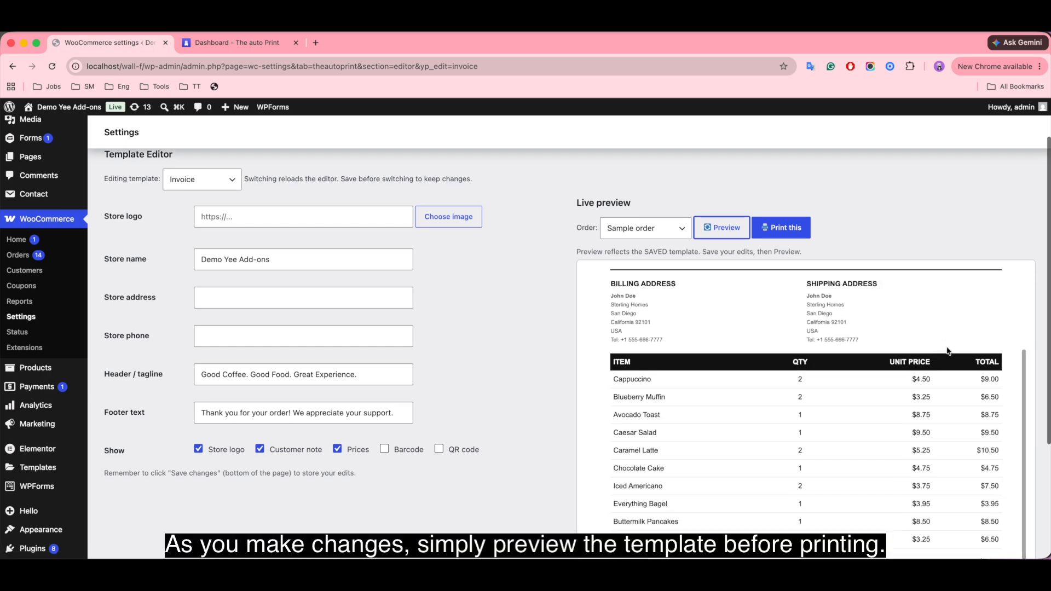
scroll(953, 371, down, 2)
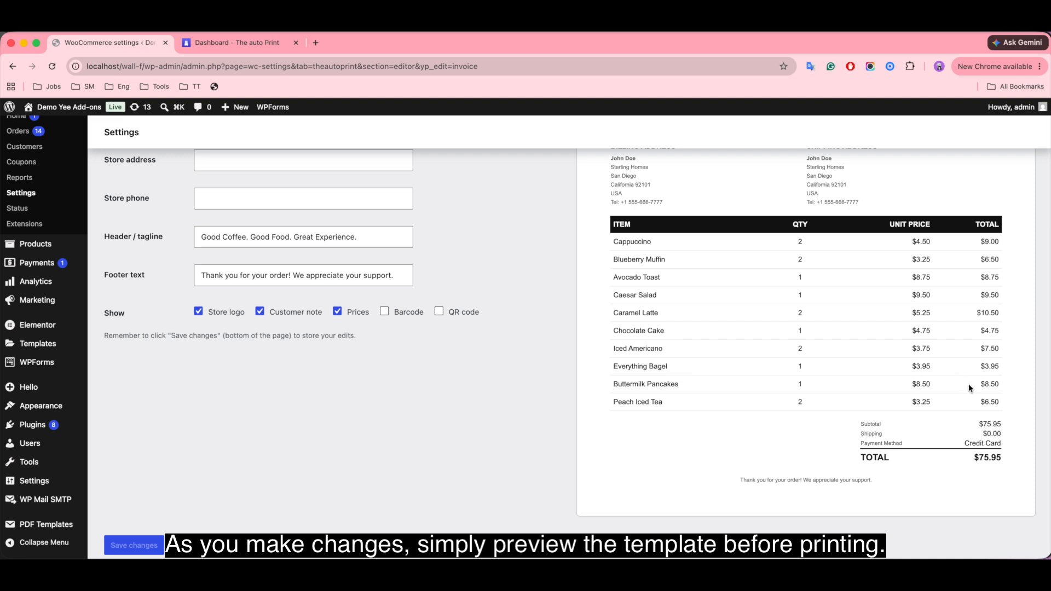
scroll(964, 389, up, 6)
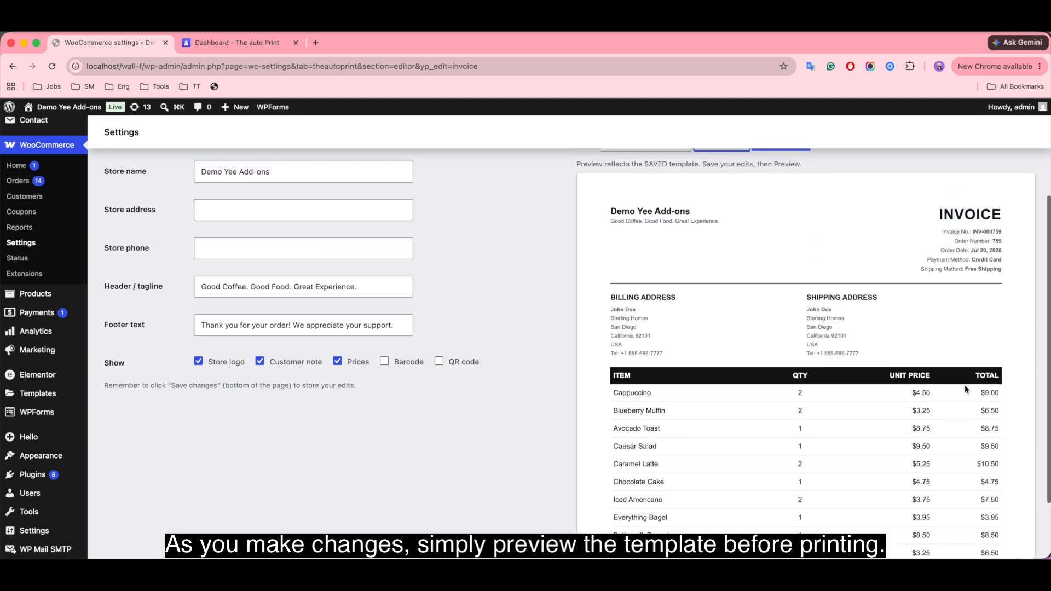
scroll(967, 390, up, 2)
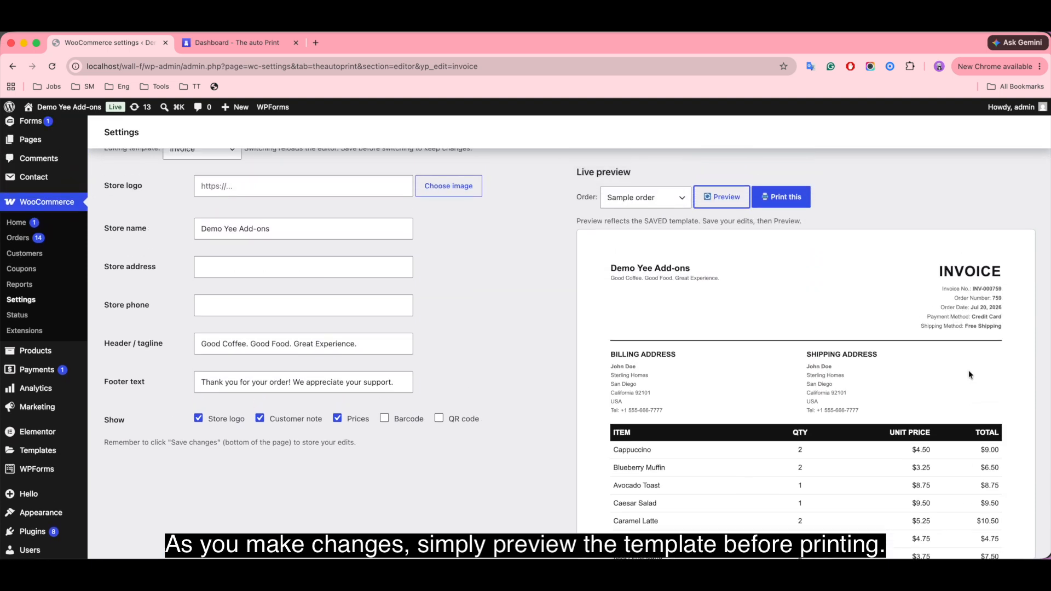
scroll(968, 357, up, 3)
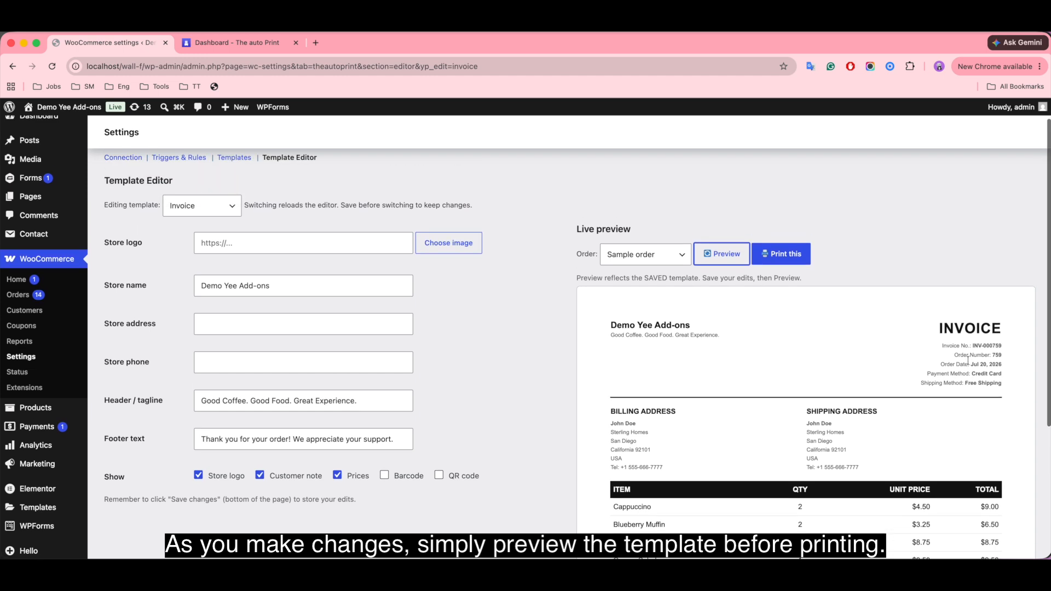
scroll(965, 388, up, 1)
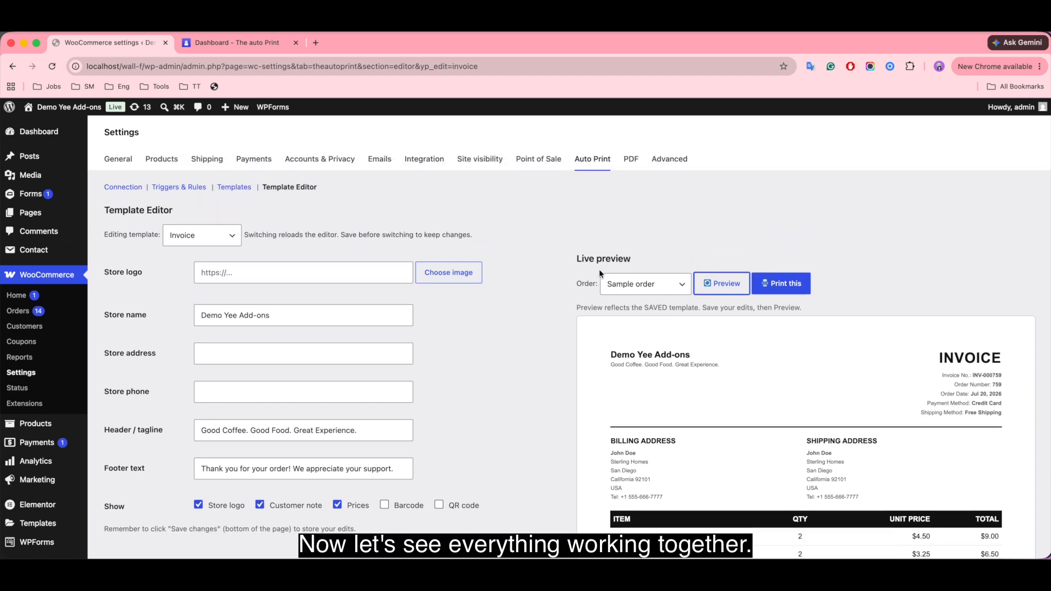
Open the store's shop page in a new browser tab, add the Flat Brim Cap to the cart and view the cart.
mouse_move(69, 107)
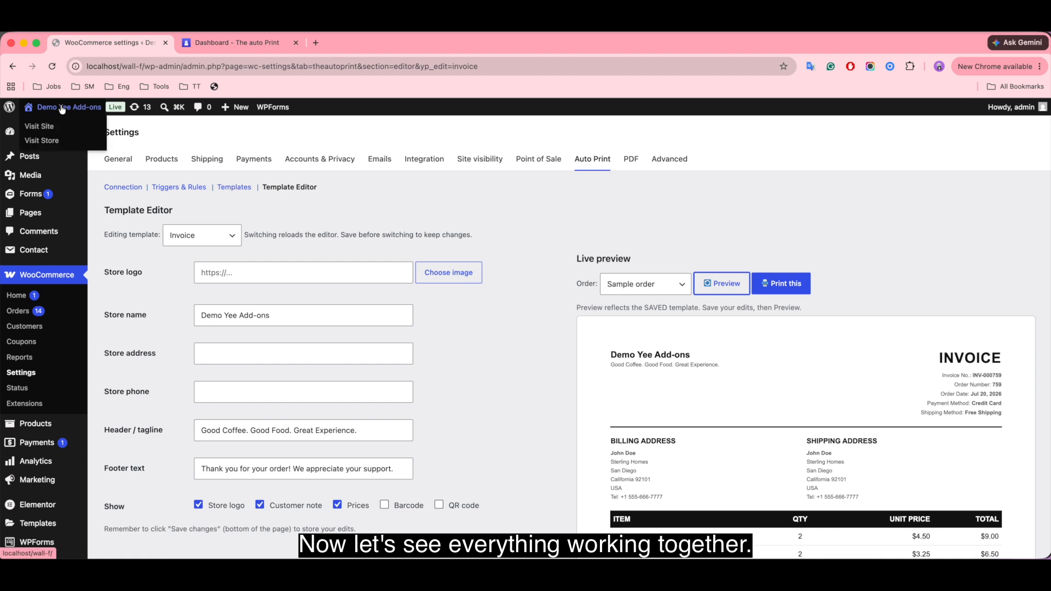
right_click(48, 139)
click(87, 144)
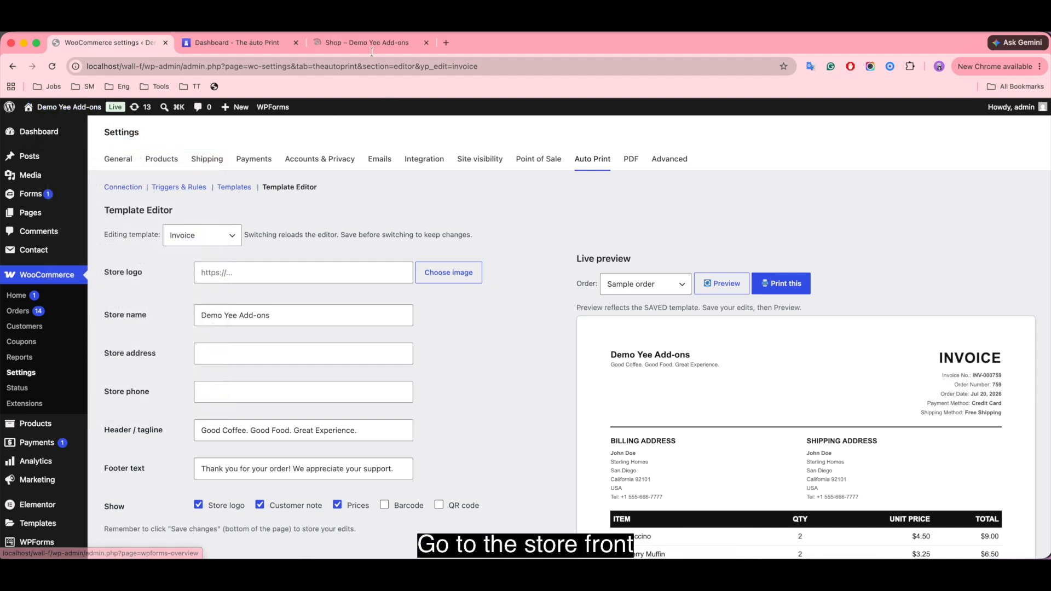
click(365, 44)
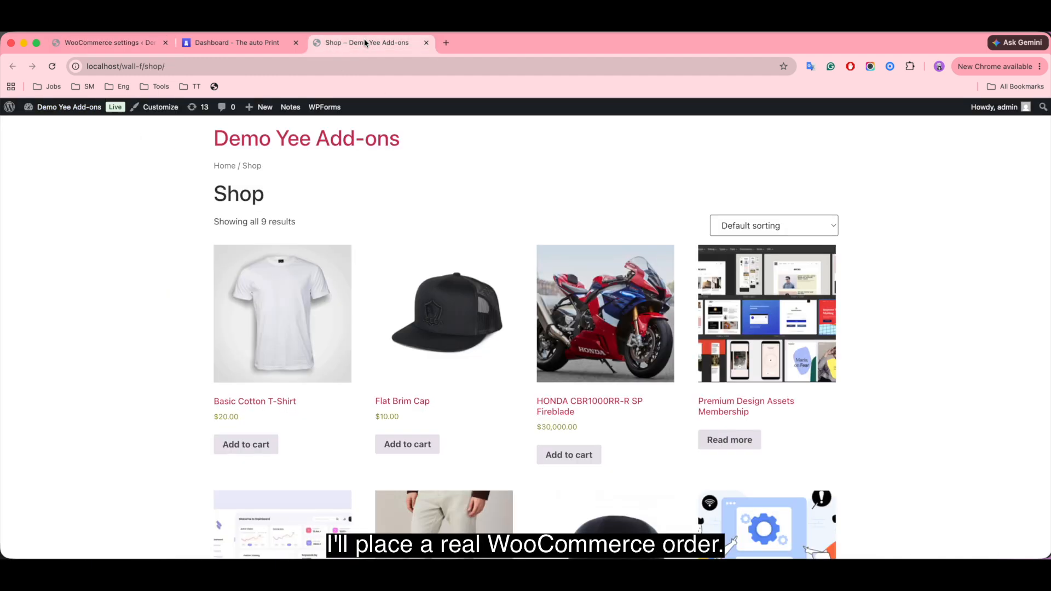
click(399, 445)
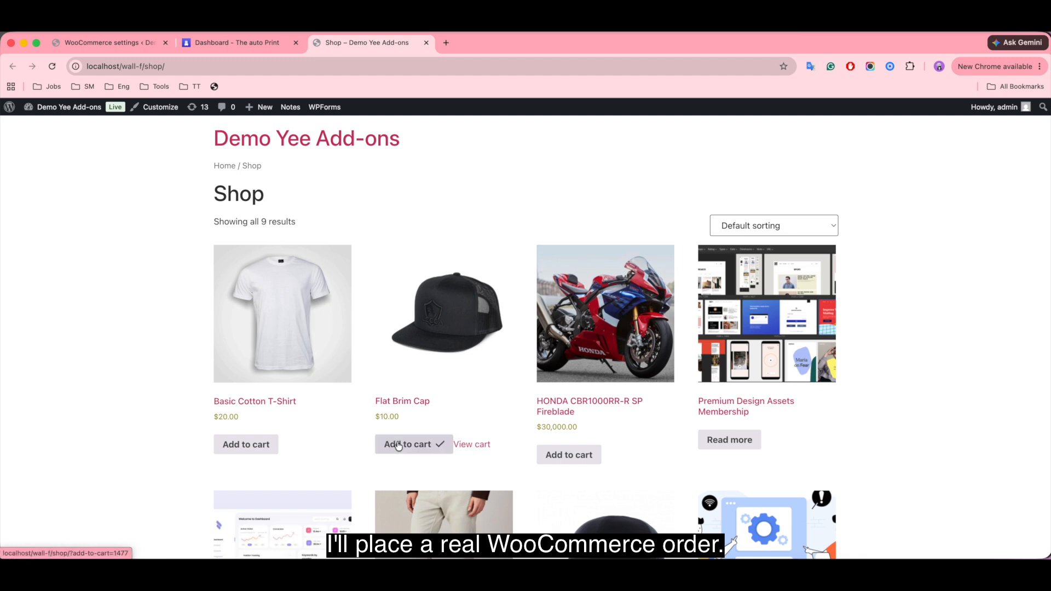
click(485, 444)
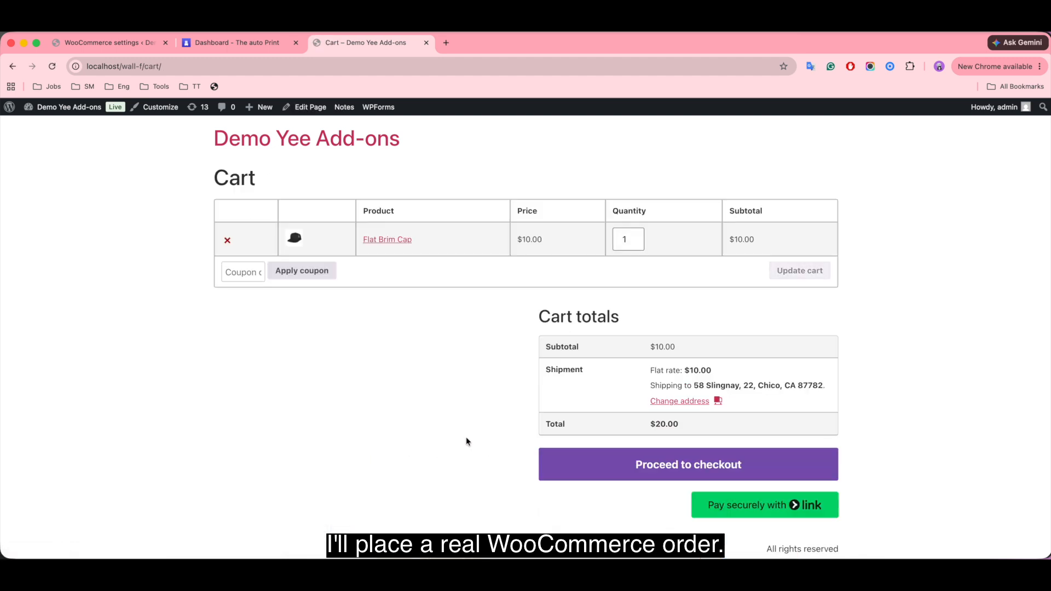
Check out the cart with Cash on delivery, place the order and review the order confirmation details.
click(695, 469)
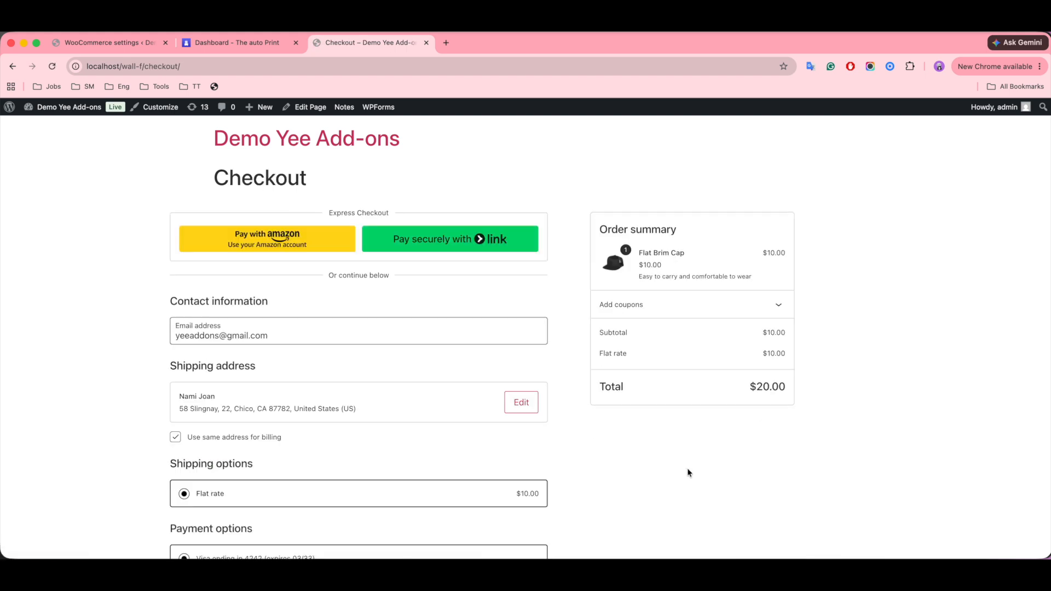
scroll(687, 471, down, 5)
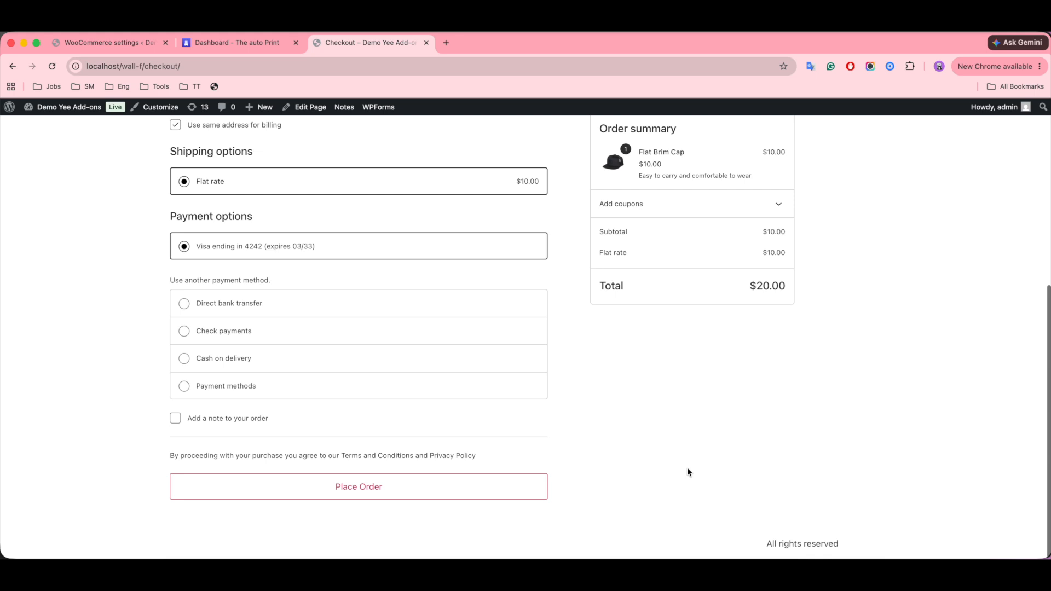
click(262, 363)
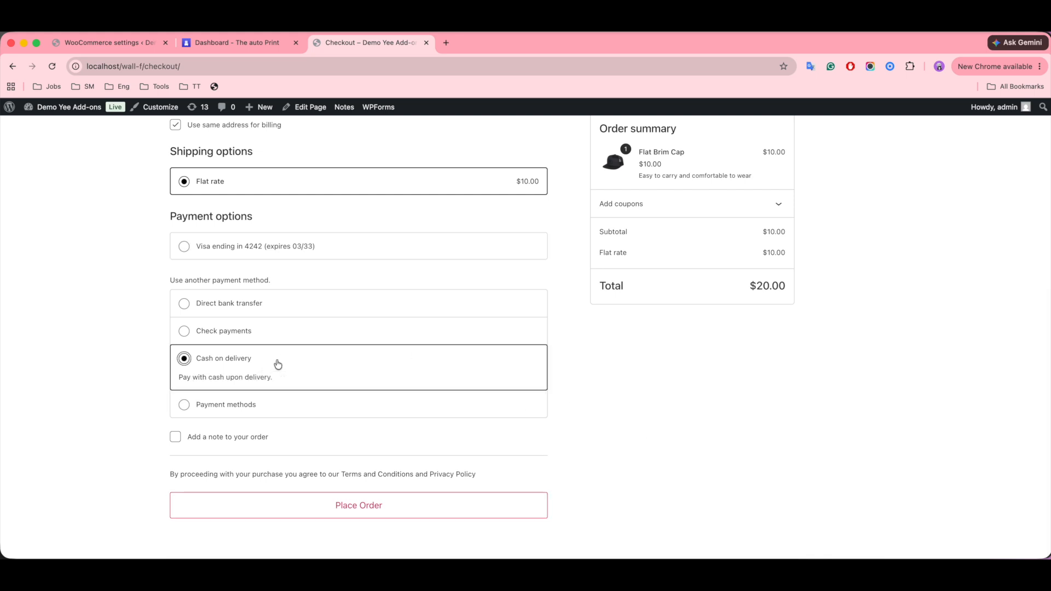
click(361, 506)
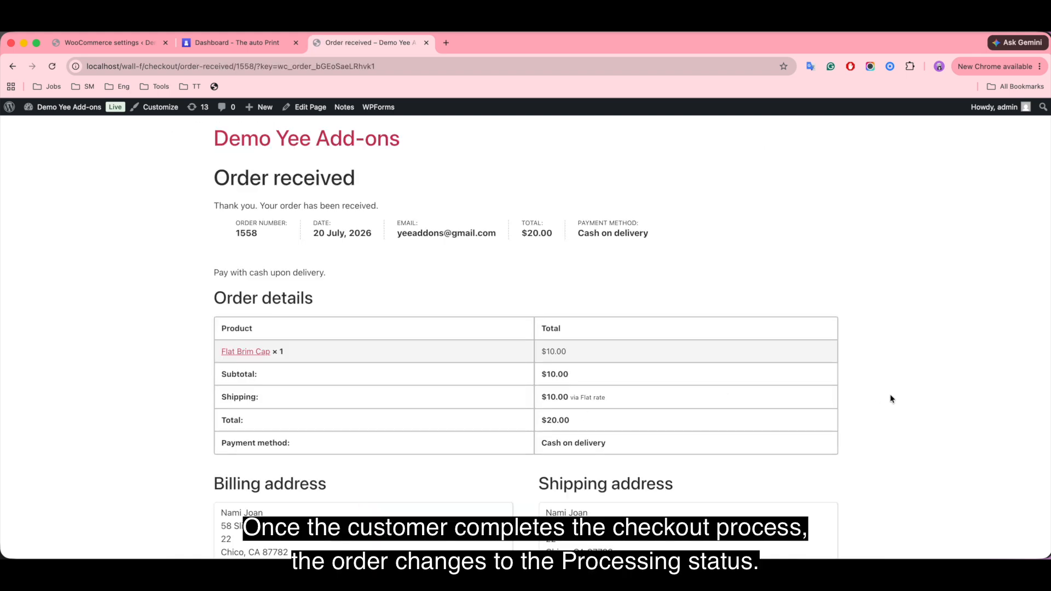
scroll(888, 408, down, 3)
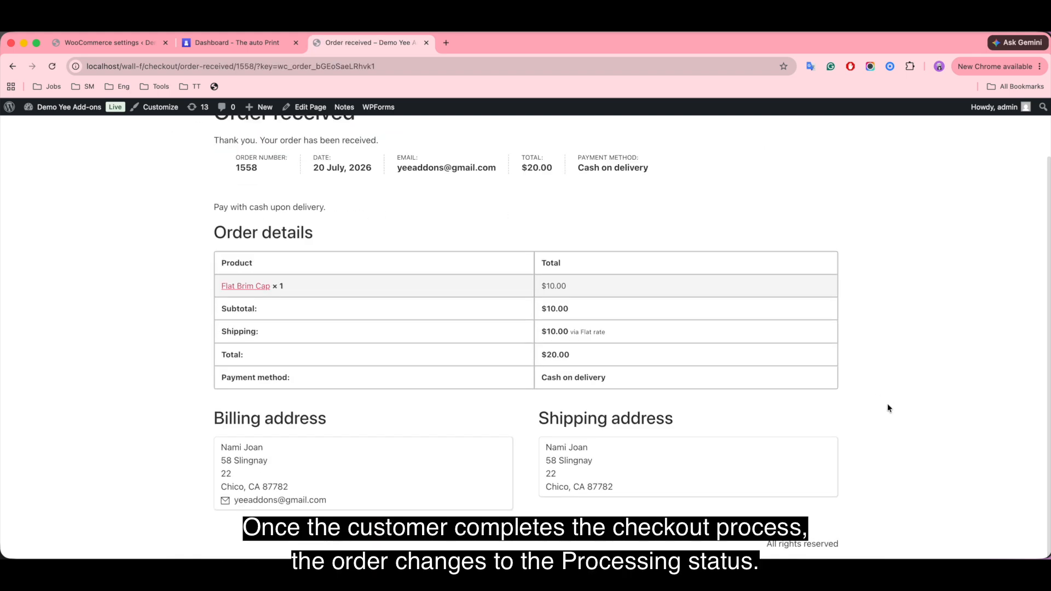
scroll(888, 408, up, 3)
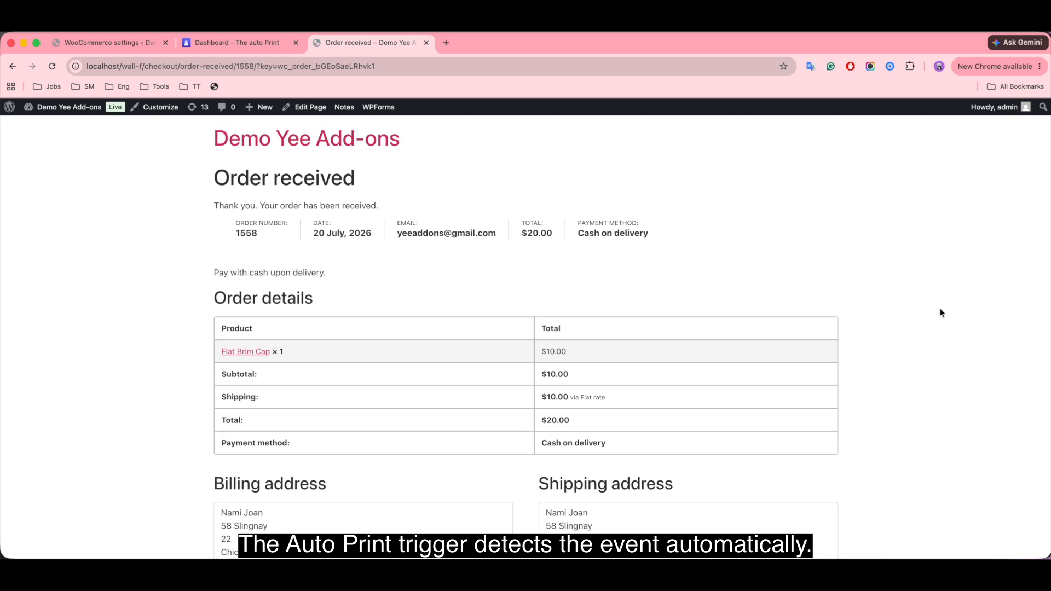
Check the new order's print job in The Auto Print desktop client's recent activity and in the Printer 1 queue window.
click(760, 575)
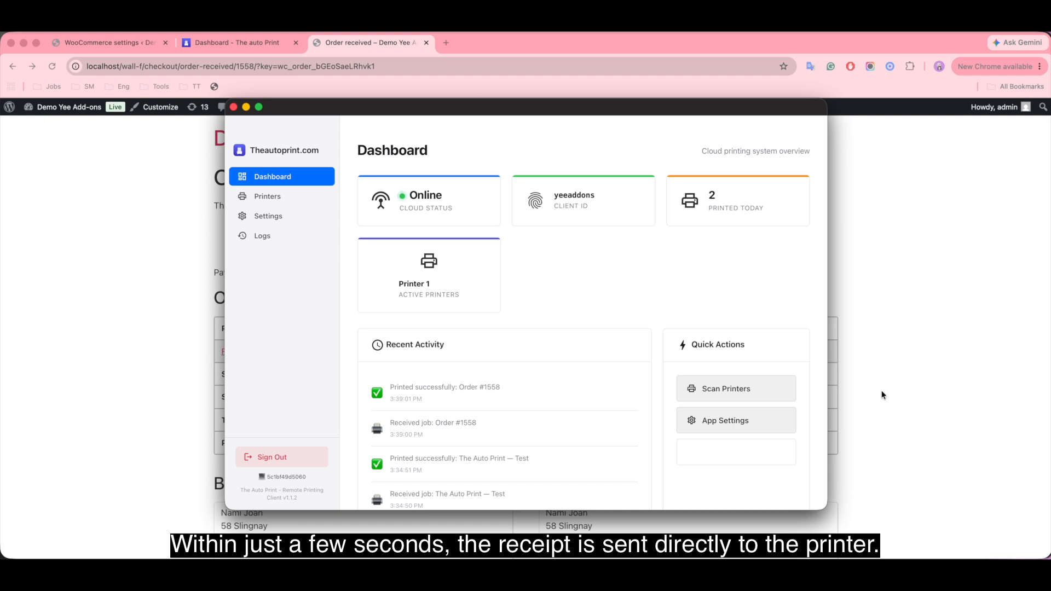
click(894, 383)
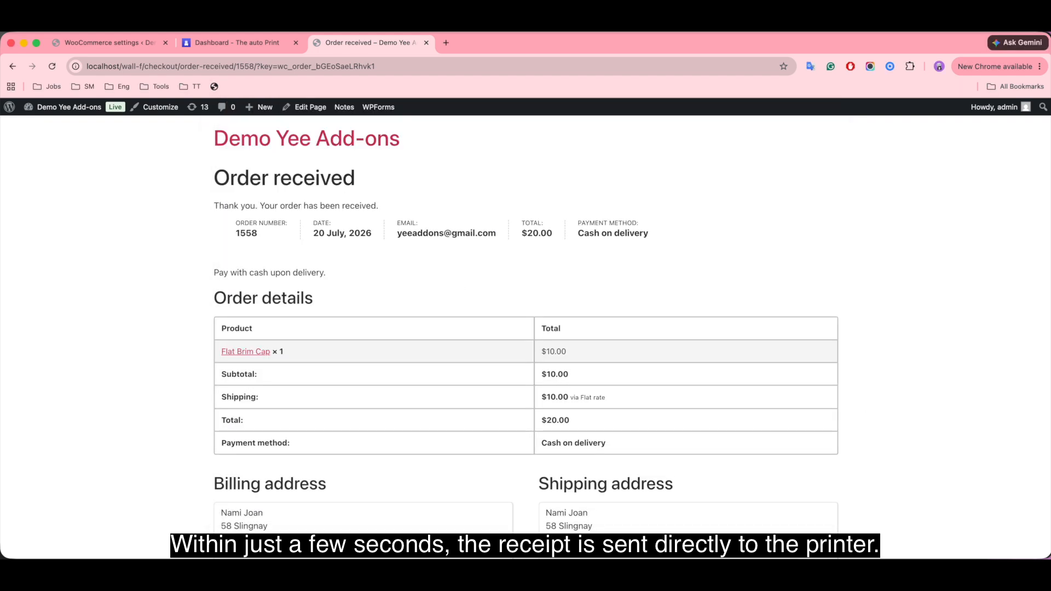
click(832, 564)
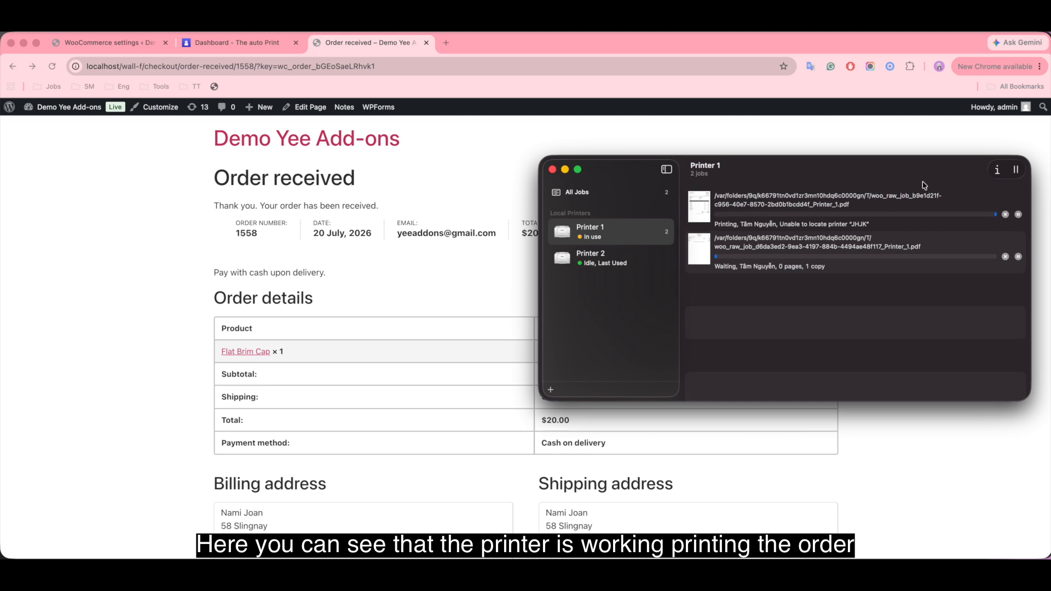
click(566, 174)
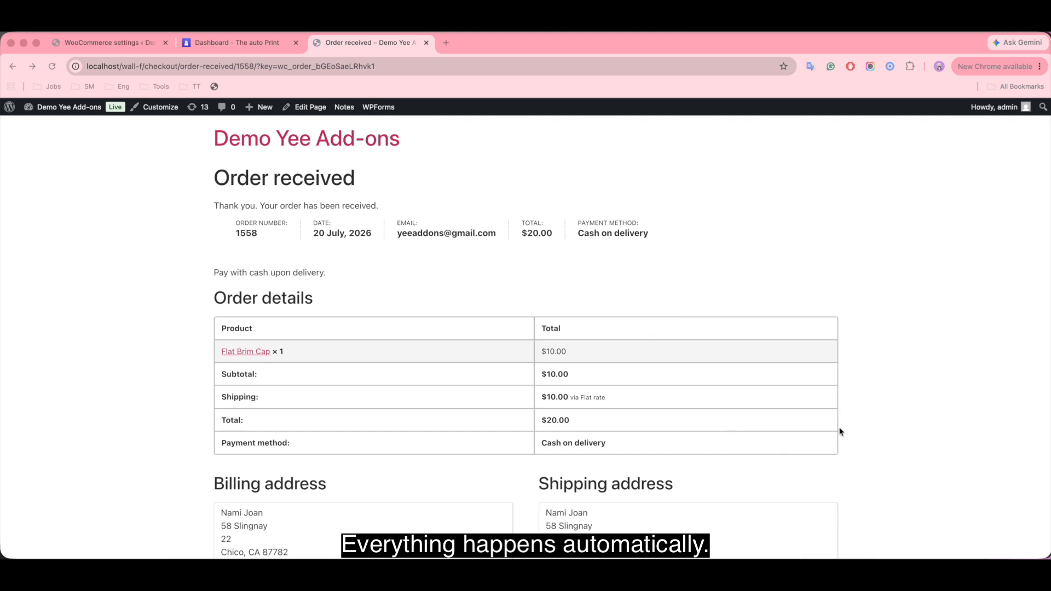